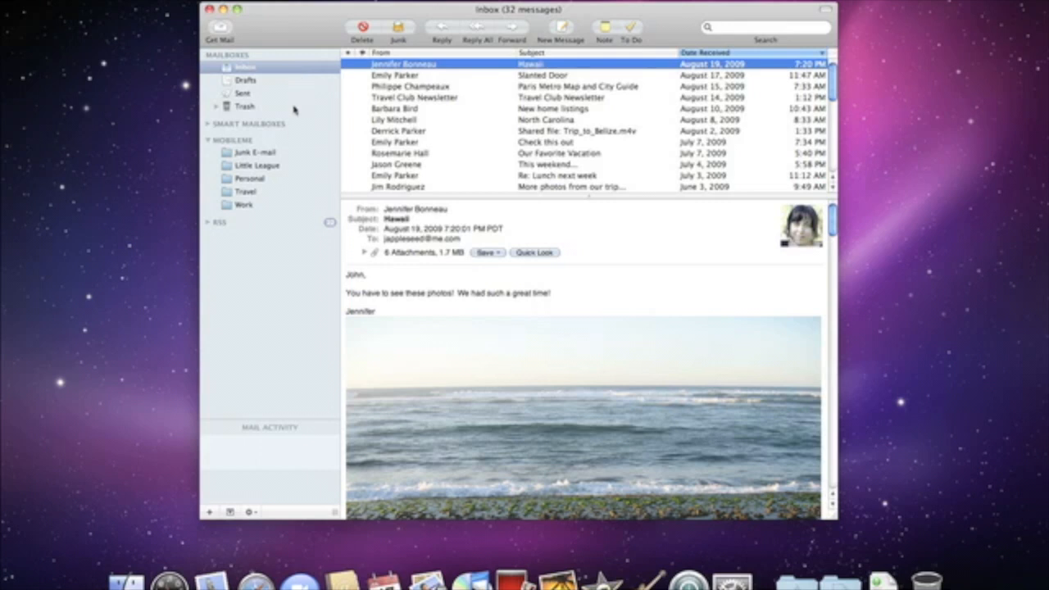
# From the Travel mailbox, start a new MobileMe mailbox named 'Friends'
pyautogui.click(246, 190)
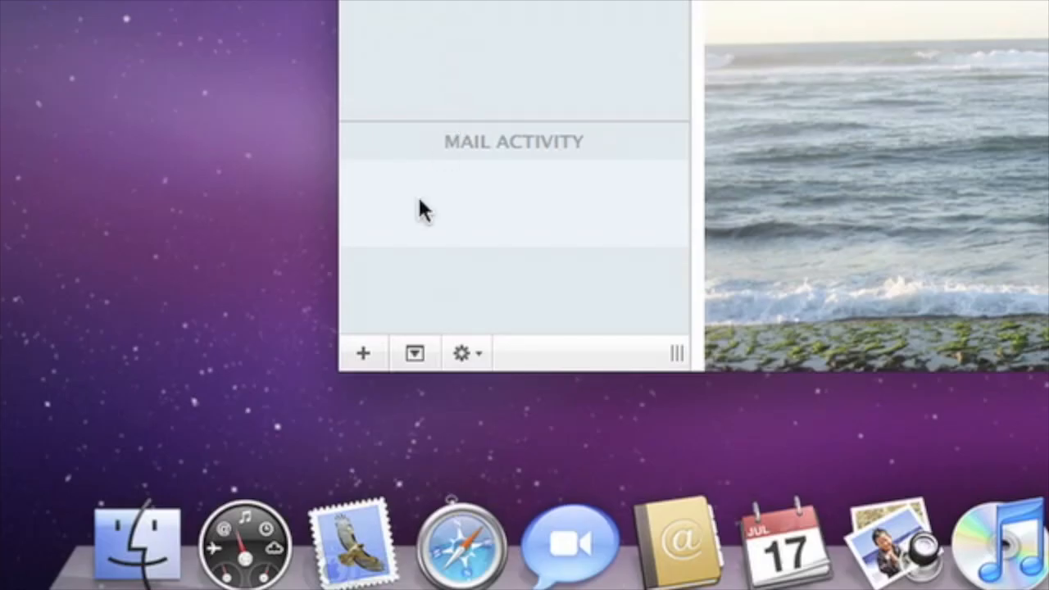
pyautogui.click(366, 351)
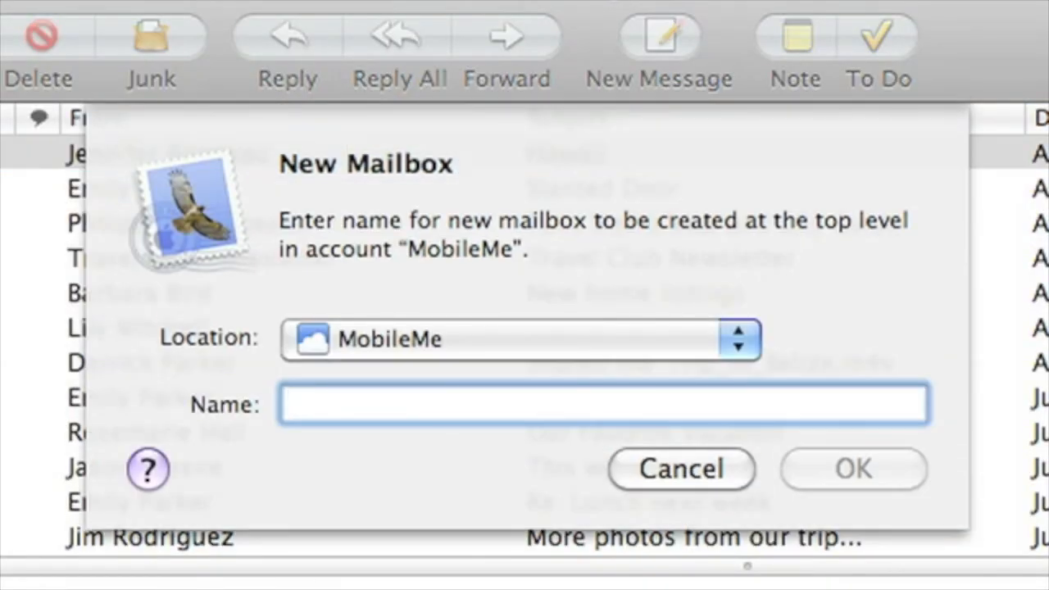
pyautogui.write('Fri')
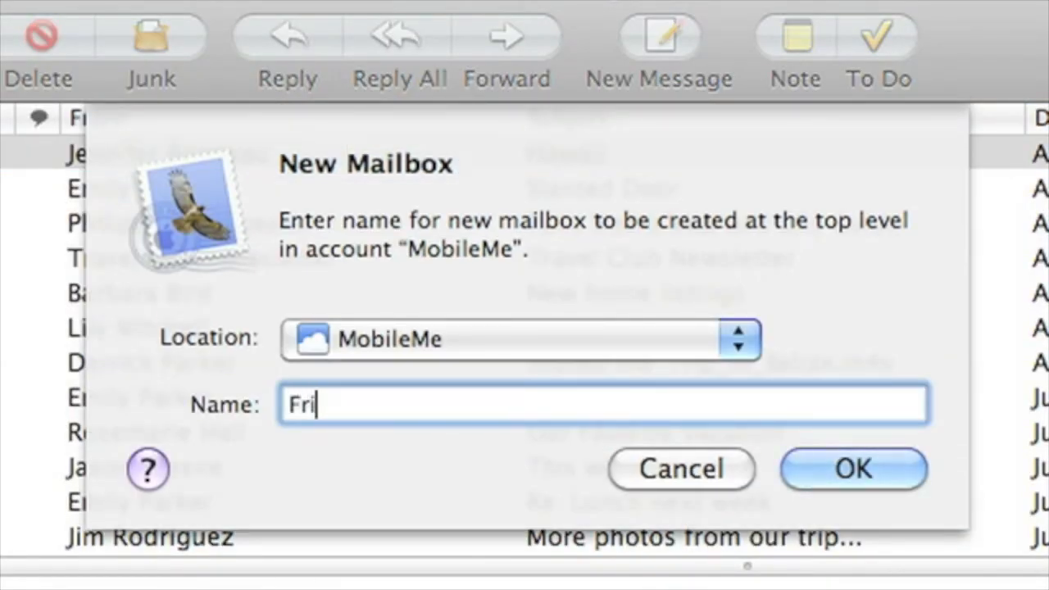
pyautogui.write('ends')
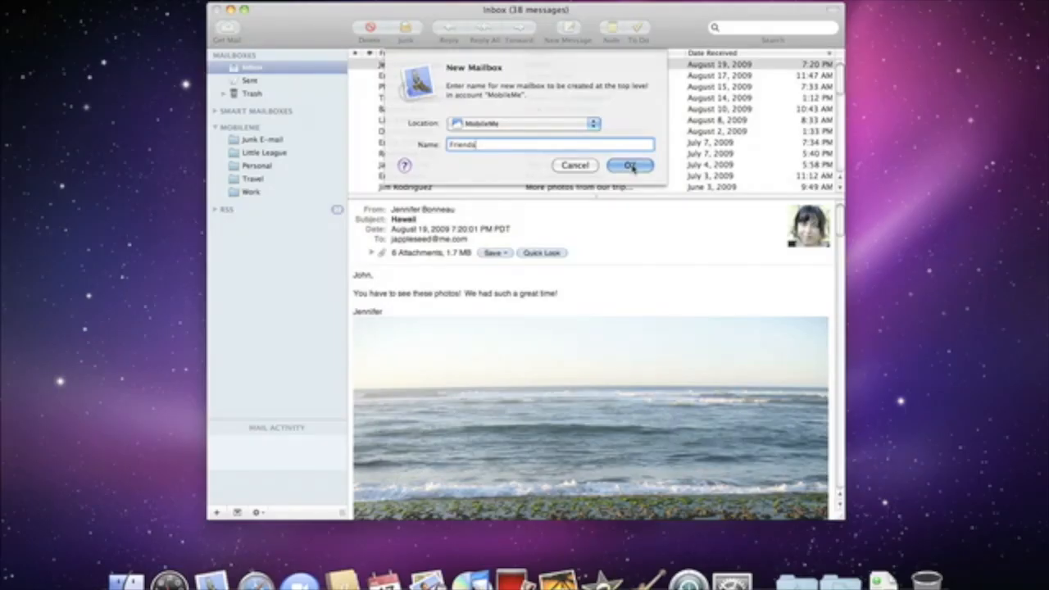
# Create the Friends mailbox and move the Paris Metro, North Carolina and Trip_to_Belize messages into it
pyautogui.click(630, 165)
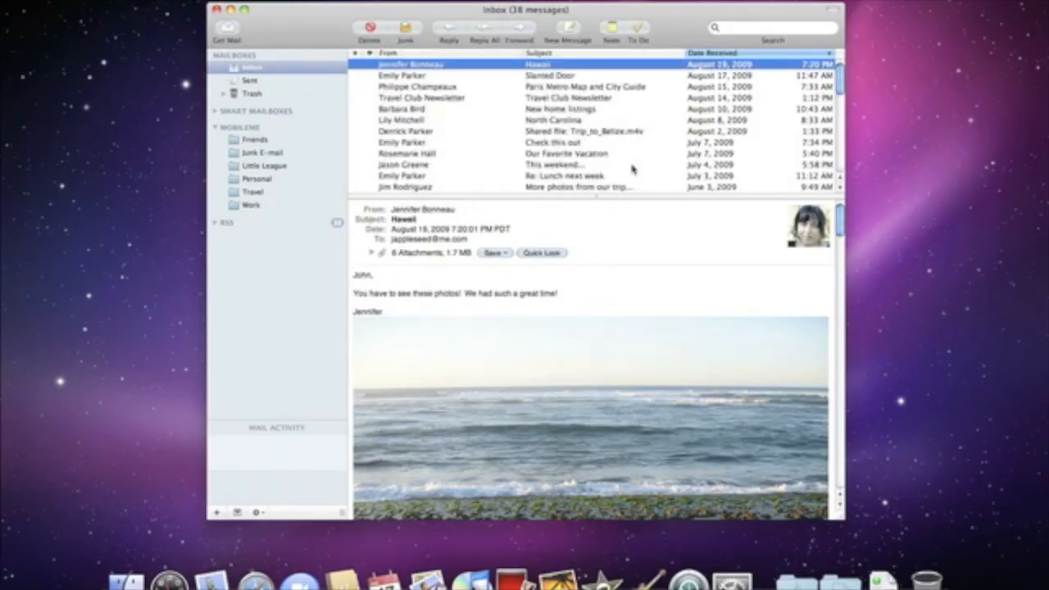
pyautogui.click(464, 87)
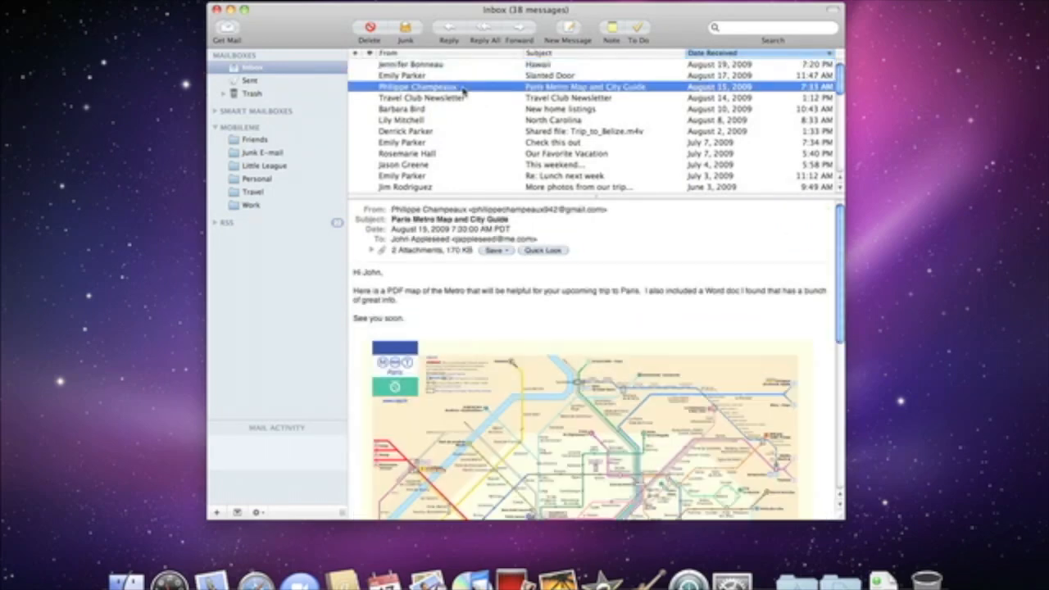
pyautogui.keyDown('super'); pyautogui.click(456, 121); pyautogui.keyUp('super')
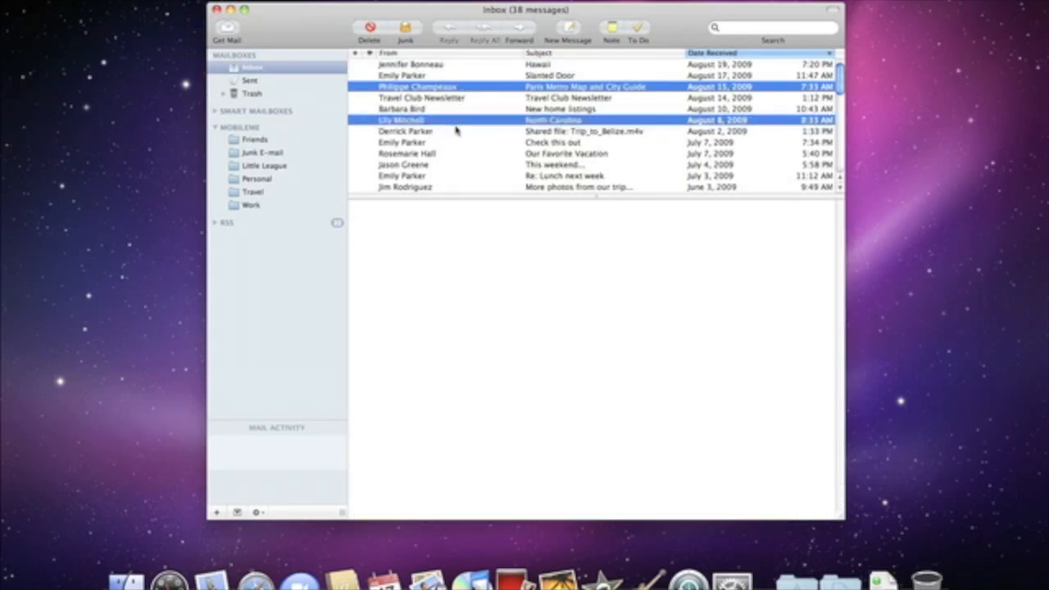
pyautogui.keyDown('super'); pyautogui.click(457, 132); pyautogui.keyUp('super')
pyautogui.moveTo(457, 134); pyautogui.dragTo(306, 140)
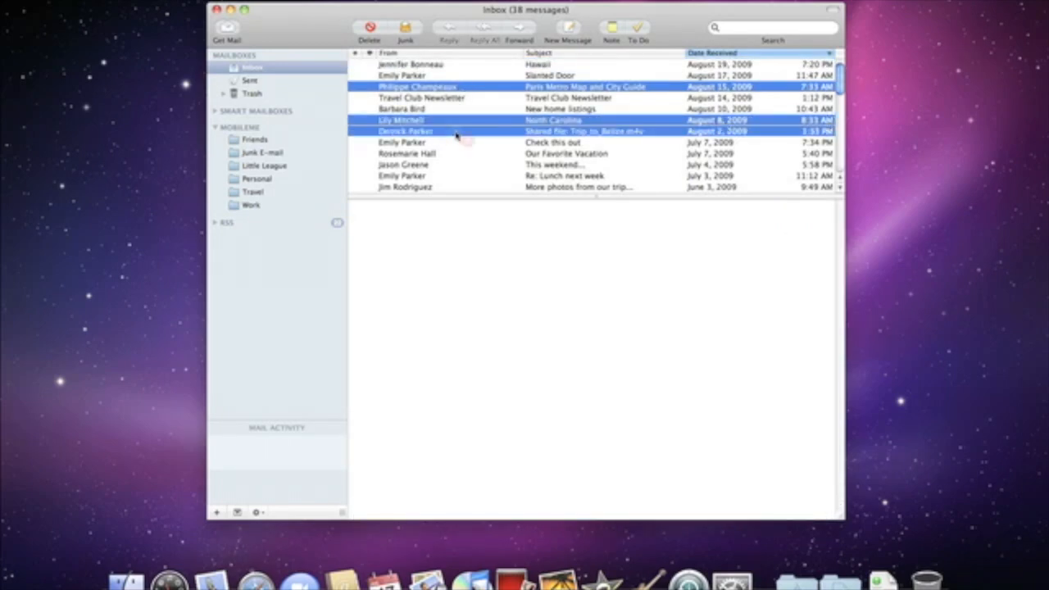
pyautogui.moveTo(298, 345); pyautogui.dragTo(296, 344)
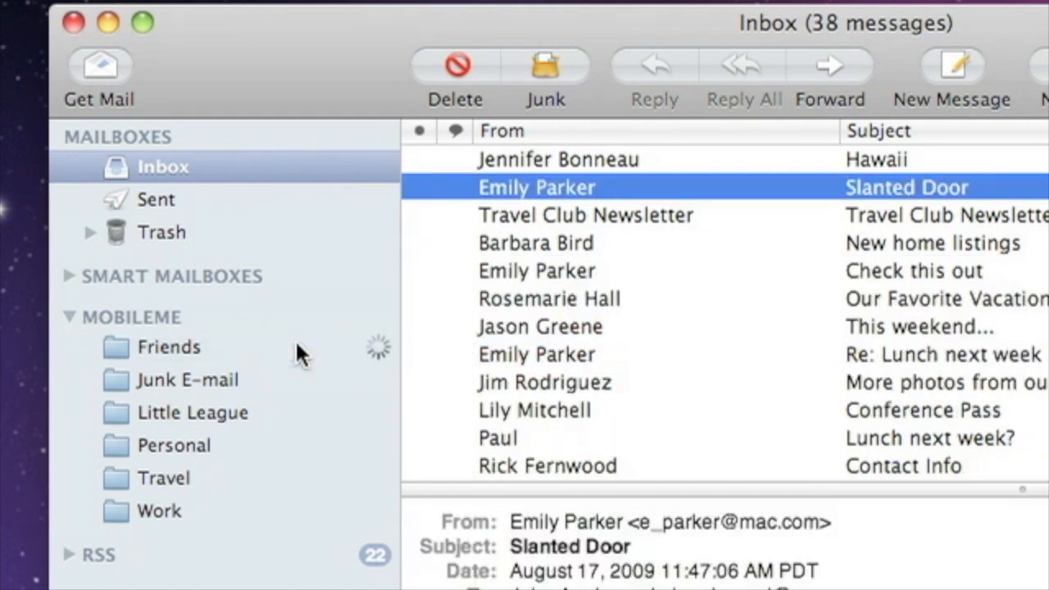
pyautogui.click(296, 344)
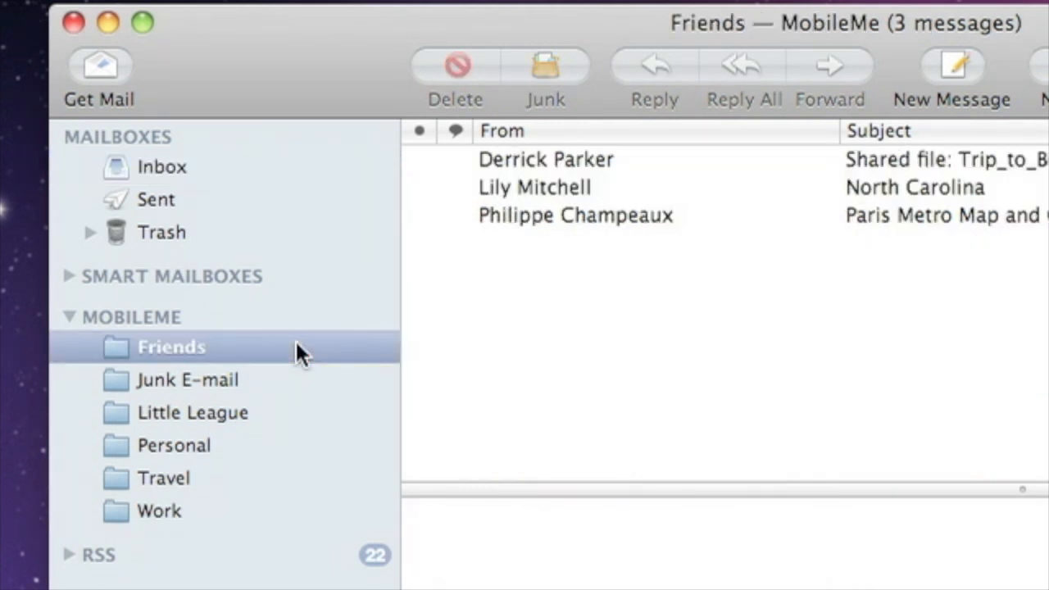
pyautogui.click(520, 230)
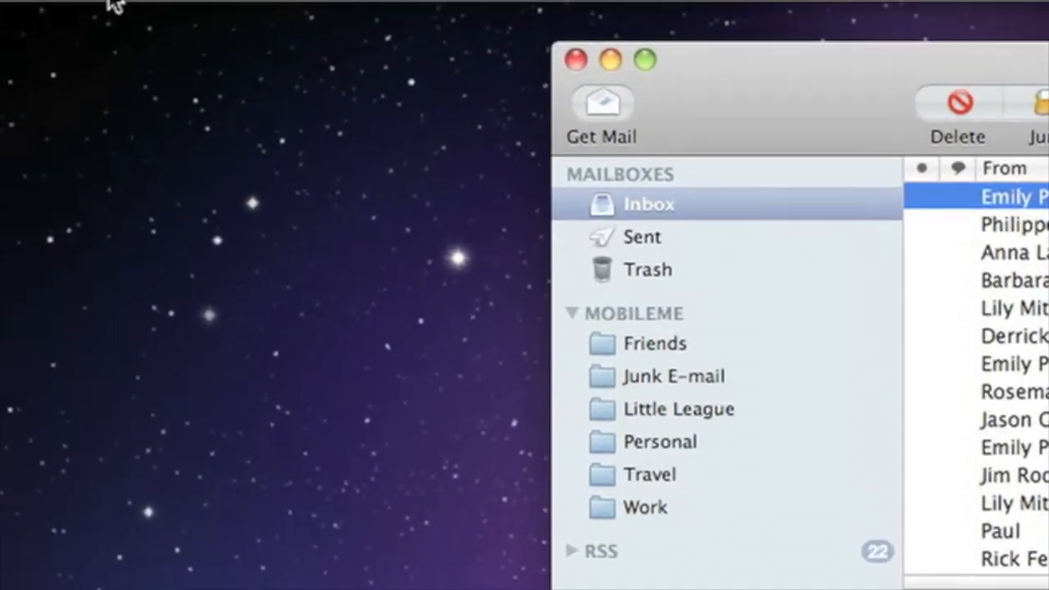
# Add a Mail rule moving messages From one contact's address to Friends, apply it, and close Preferences
pyautogui.click(109, 3)
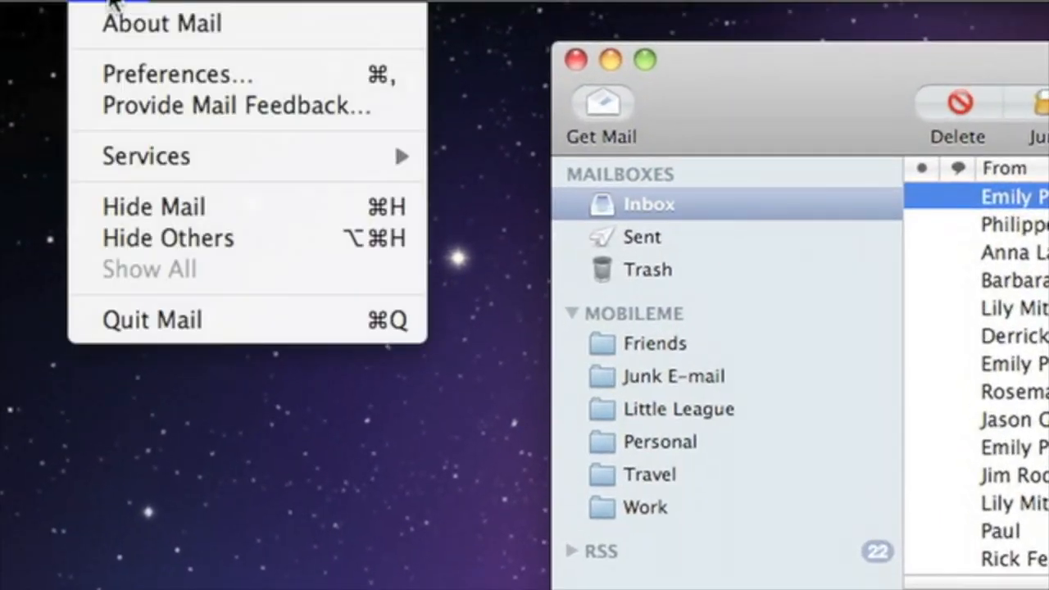
pyautogui.click(107, 72)
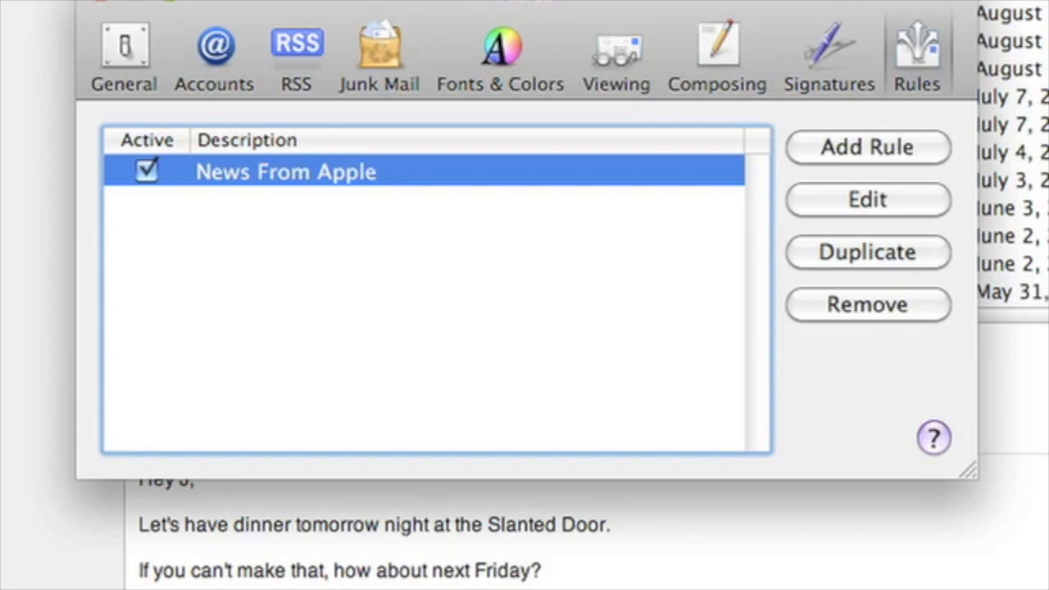
pyautogui.click(822, 148)
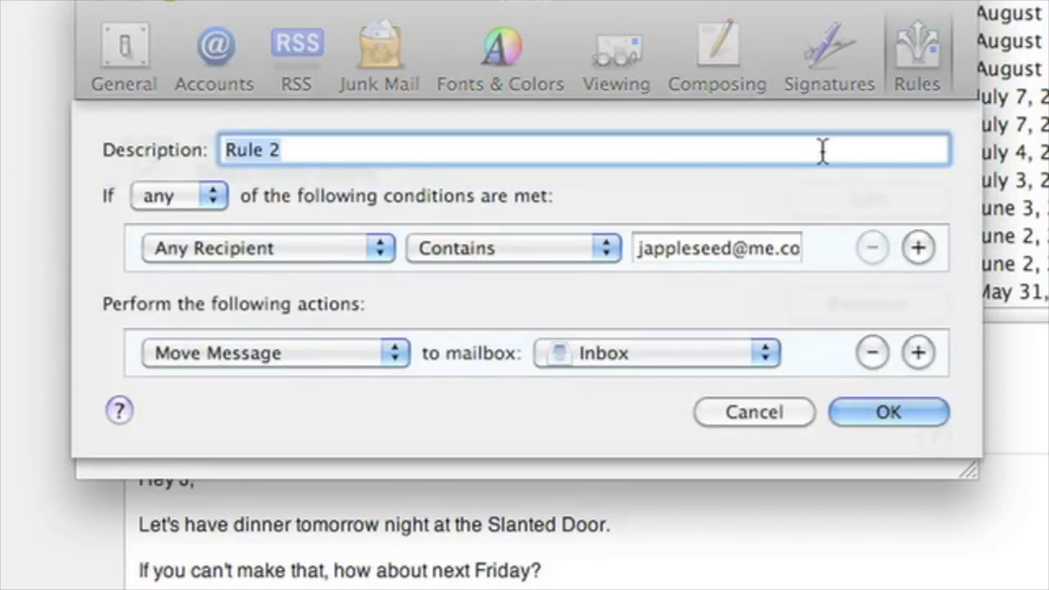
pyautogui.write('Emily')
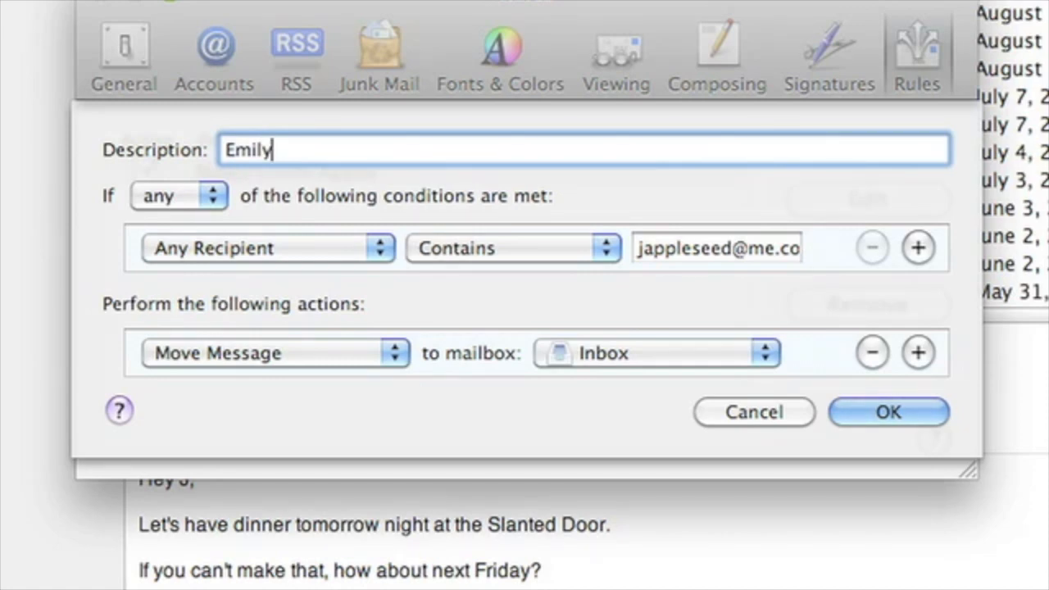
pyautogui.click(373, 252)
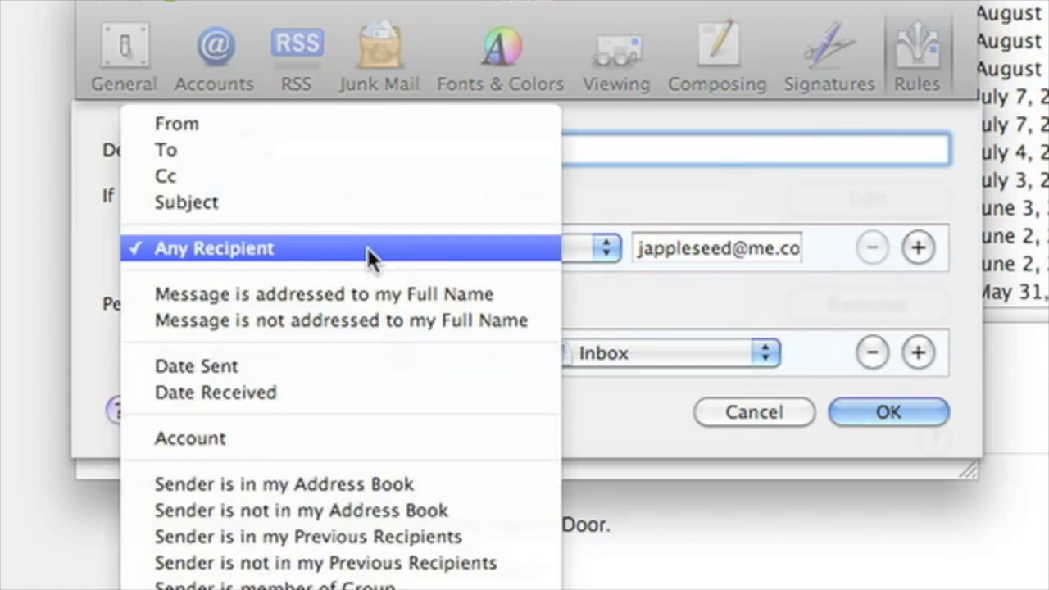
pyautogui.click(353, 127)
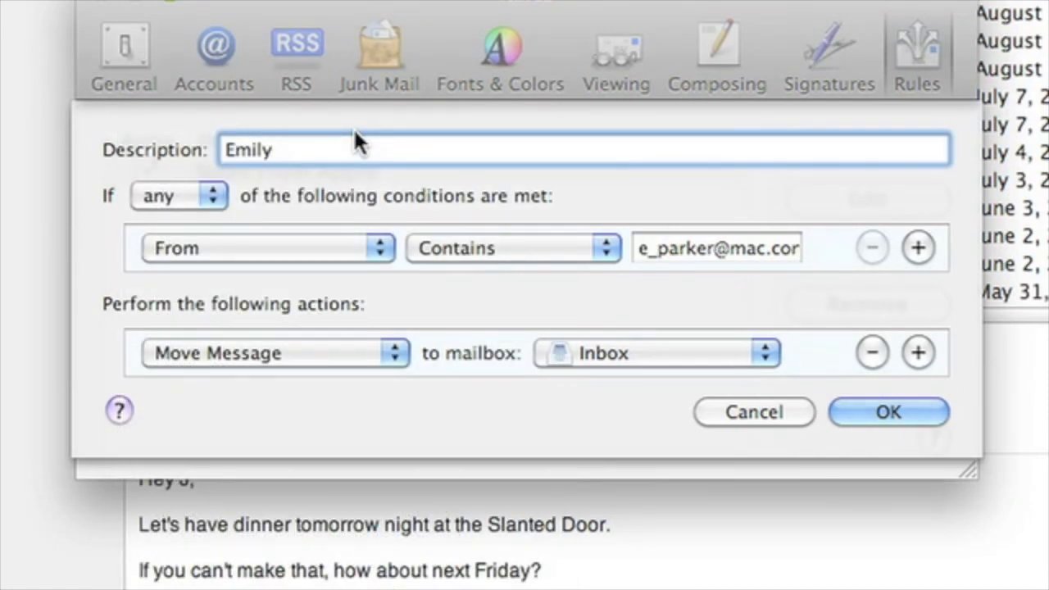
pyautogui.click(705, 354)
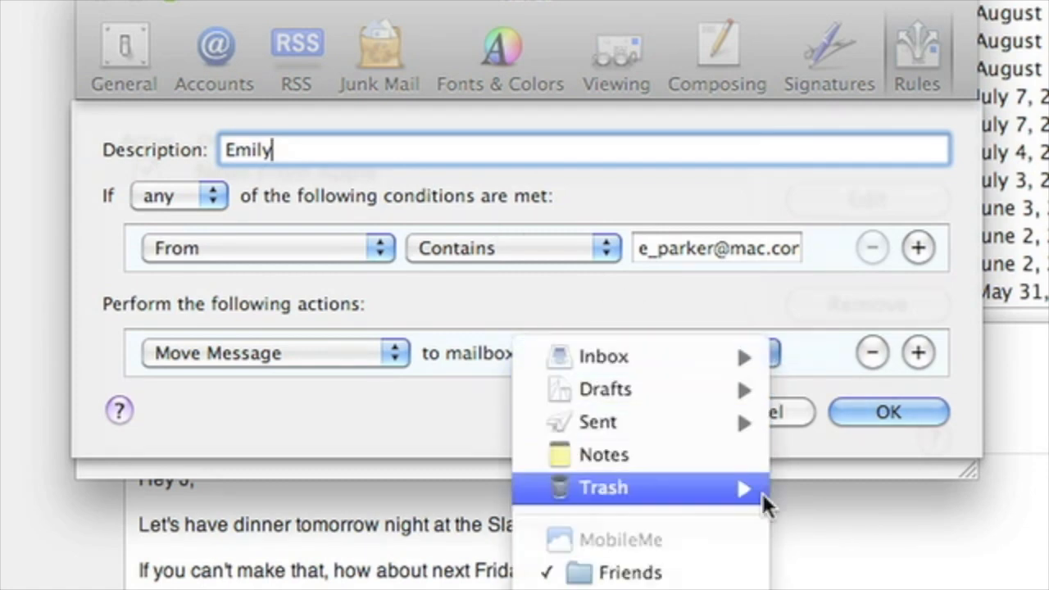
pyautogui.click(745, 570)
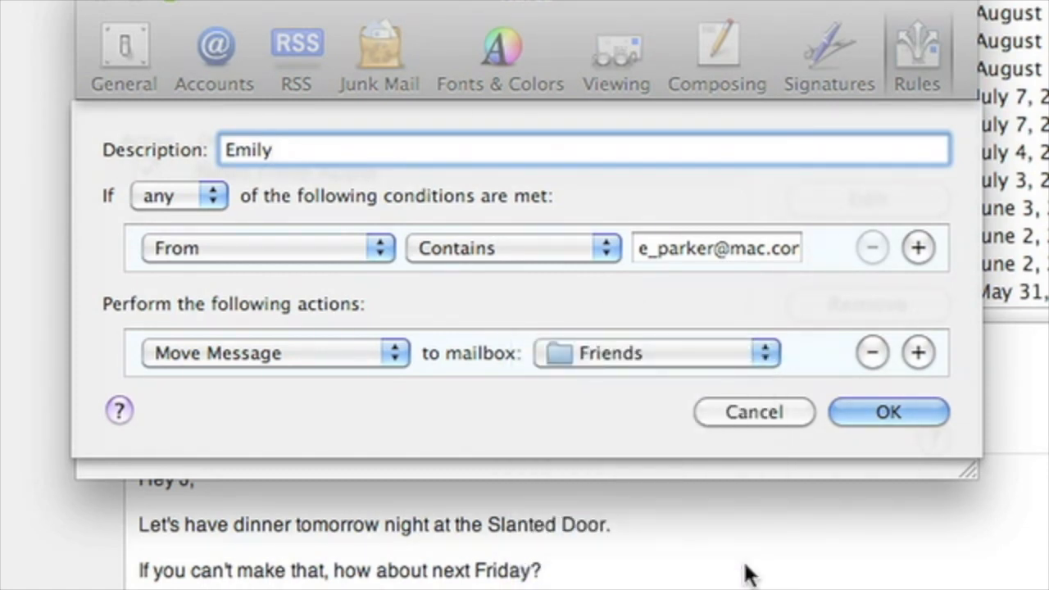
pyautogui.click(841, 415)
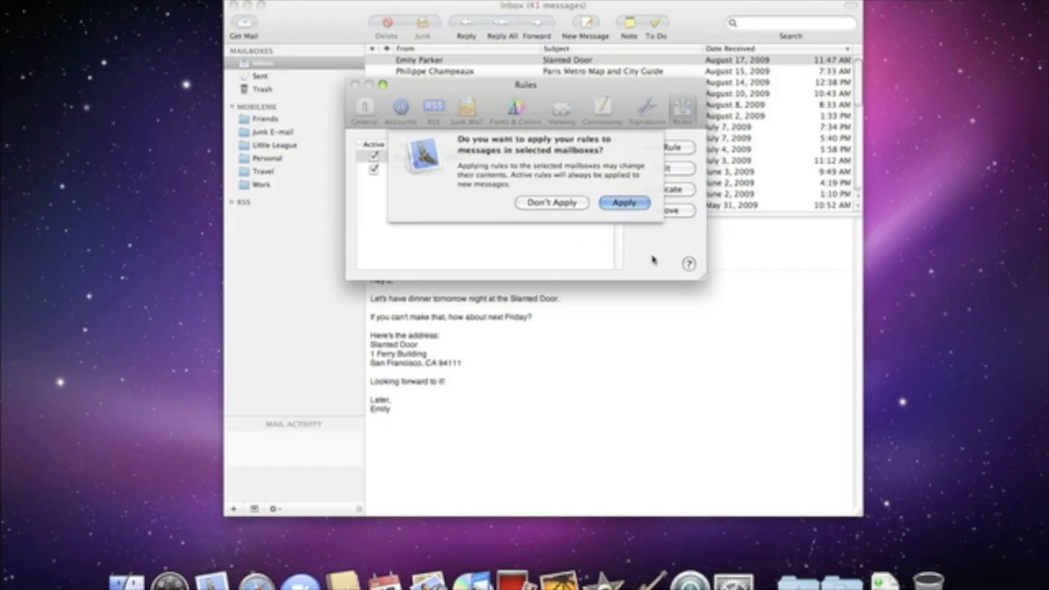
pyautogui.press('Return')
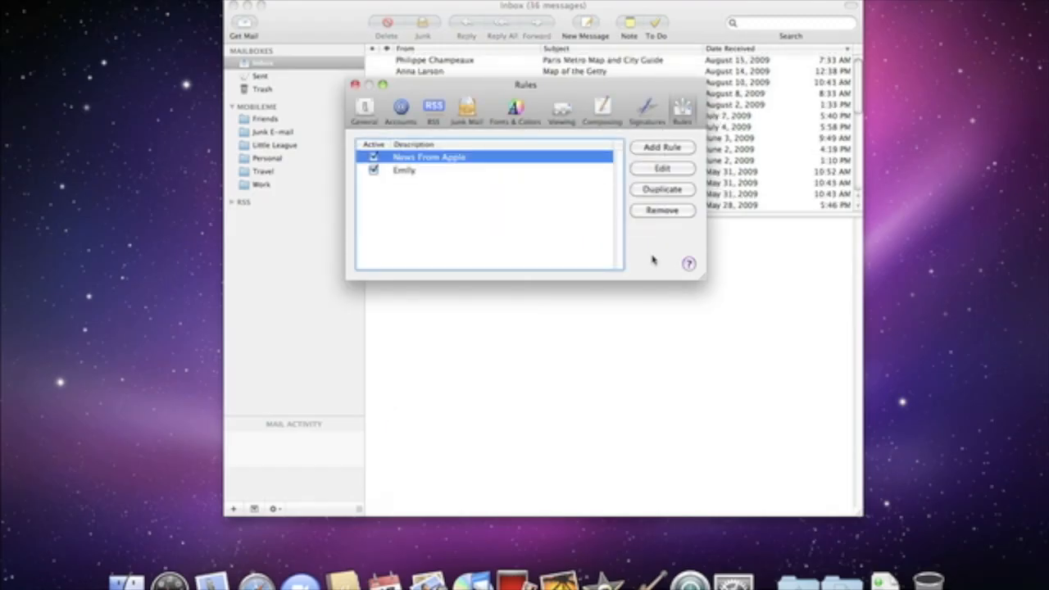
pyautogui.press('super+w')
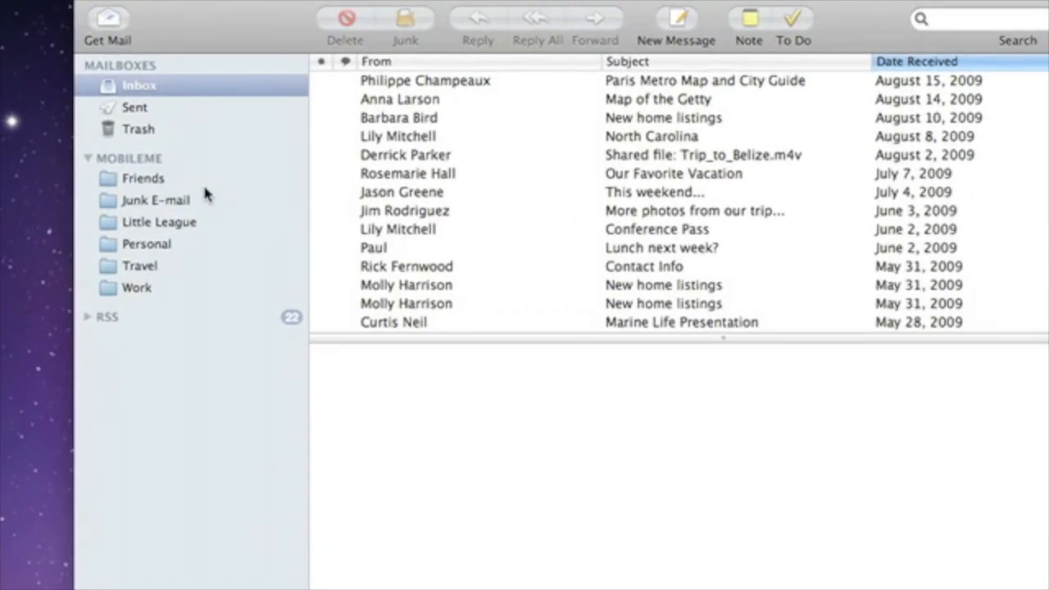
# Open Friends, then expand Smart Mailboxes to show Fantasy Football and Finances
pyautogui.click(174, 179)
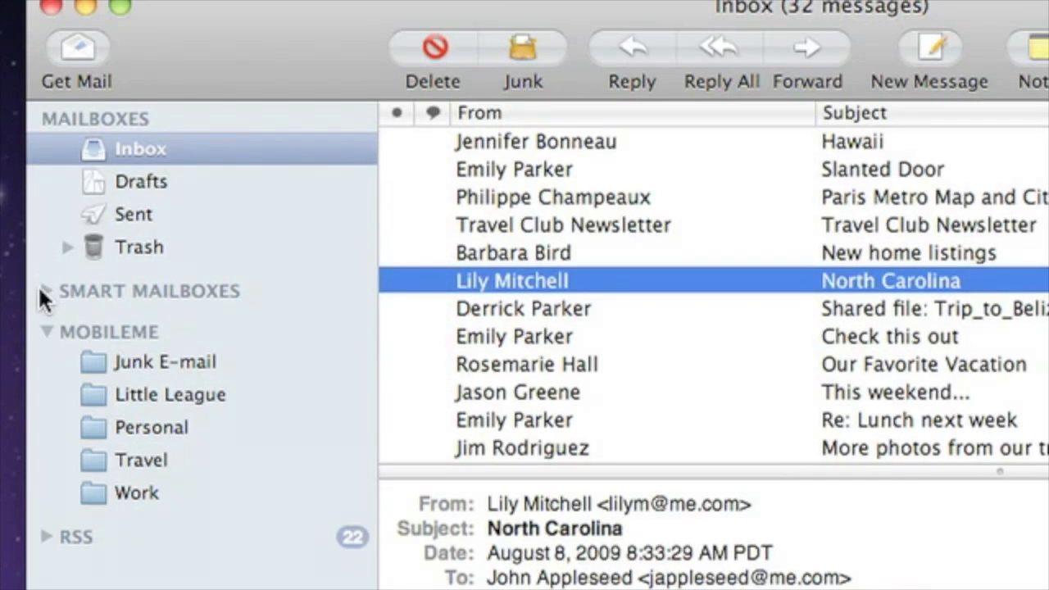
pyautogui.click(41, 292)
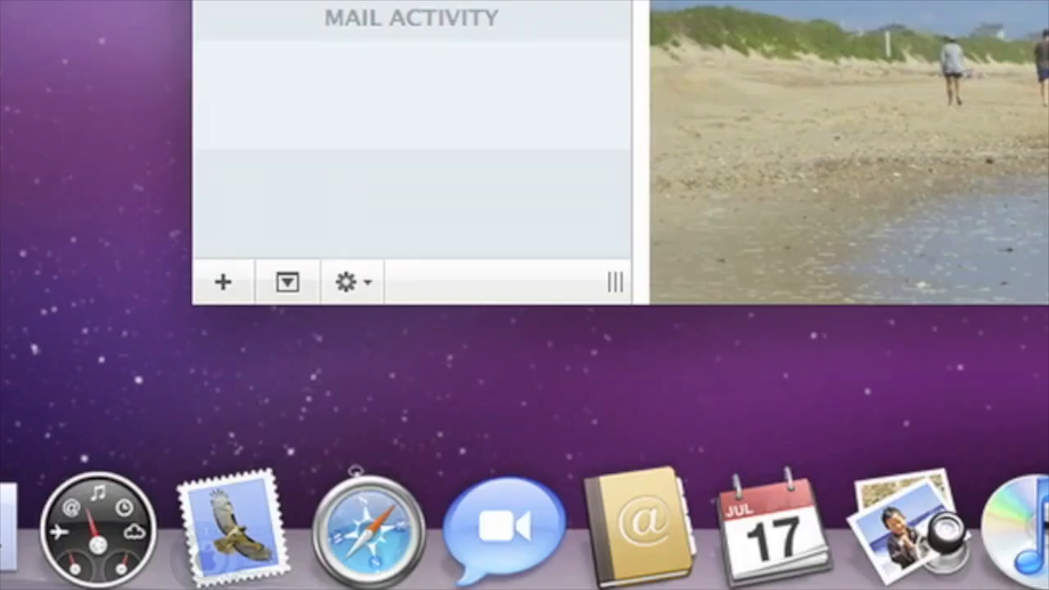
# Create an 'Attachments' smart mailbox matching messages that contain attachments
pyautogui.click(222, 274)
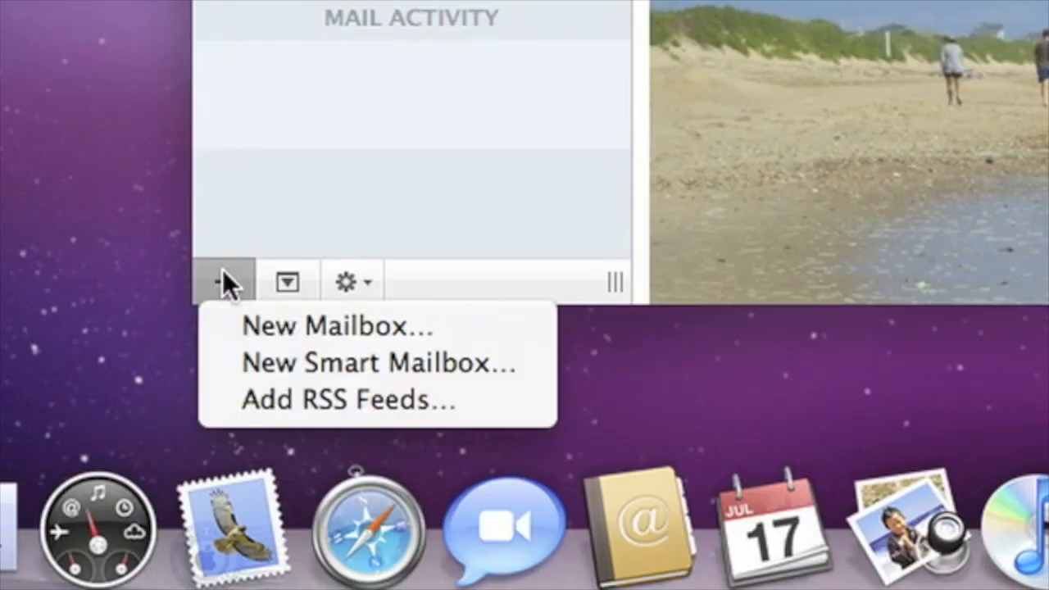
pyautogui.click(225, 356)
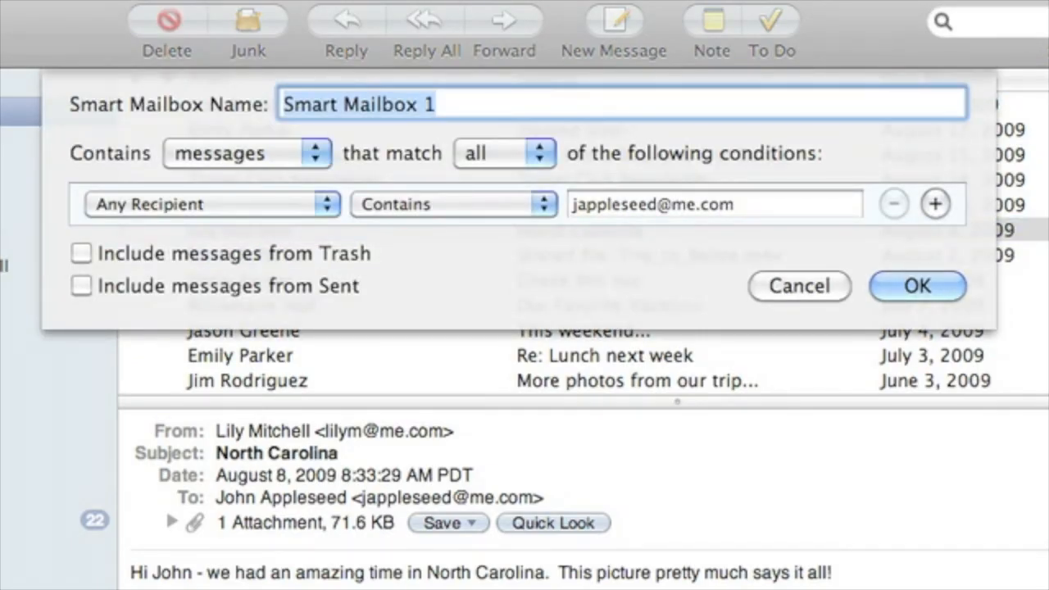
pyautogui.write('A')
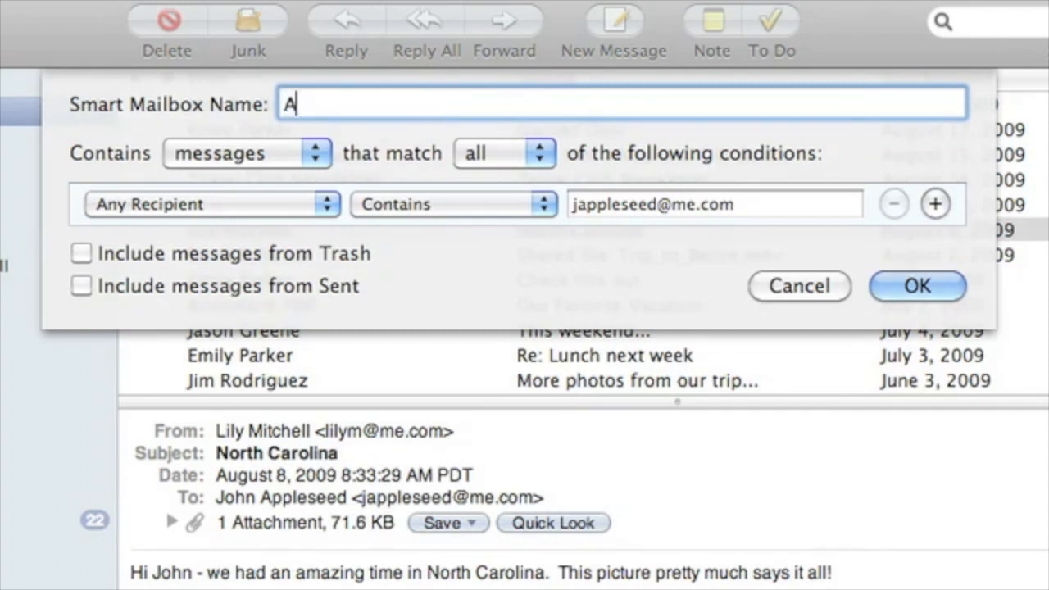
pyautogui.write('ttachments')
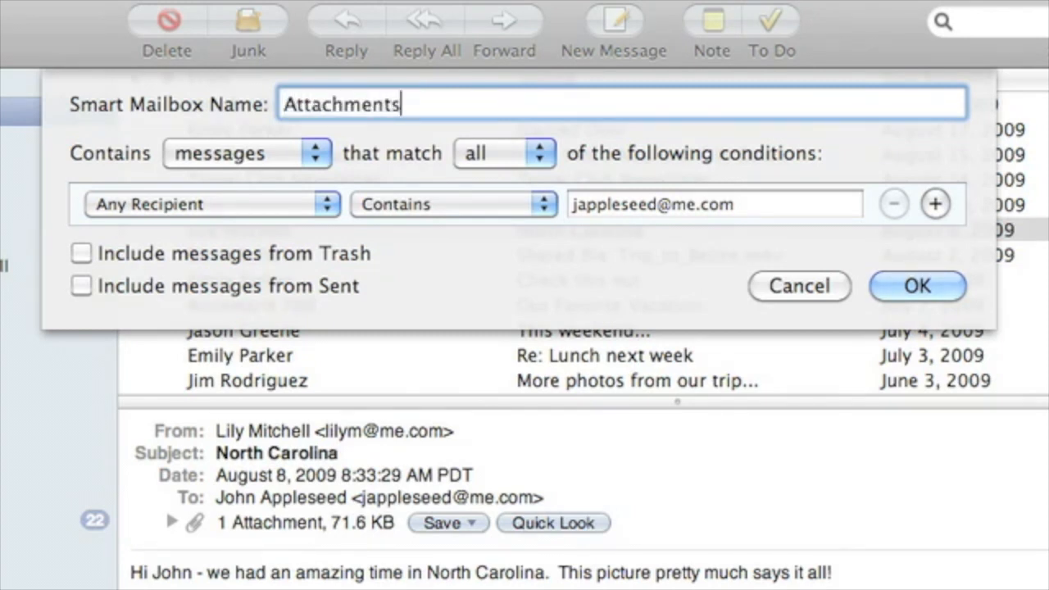
pyautogui.click(267, 204)
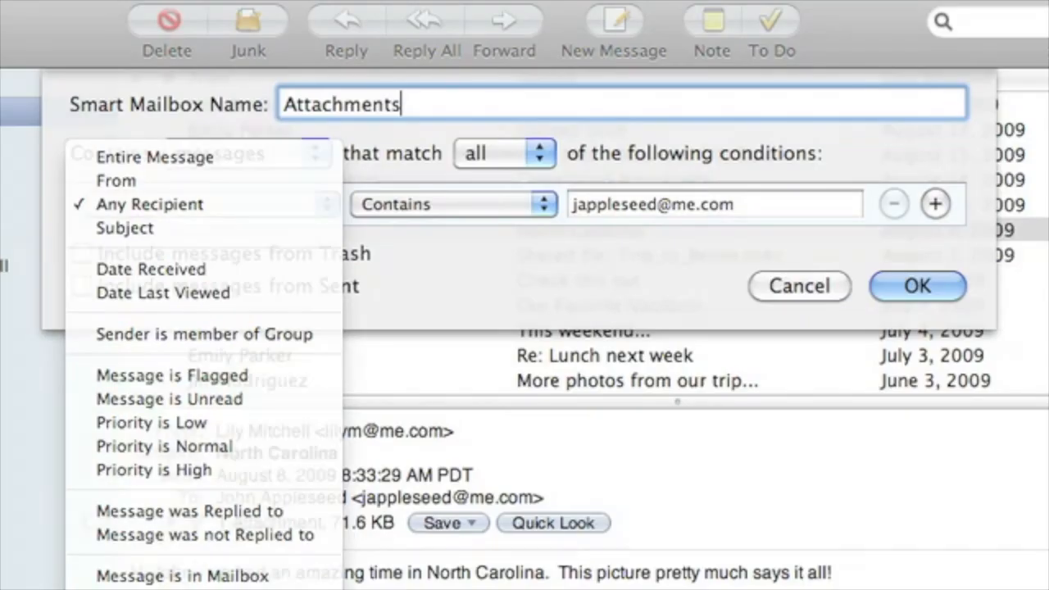
pyautogui.click(684, 340)
pyautogui.click(935, 288)
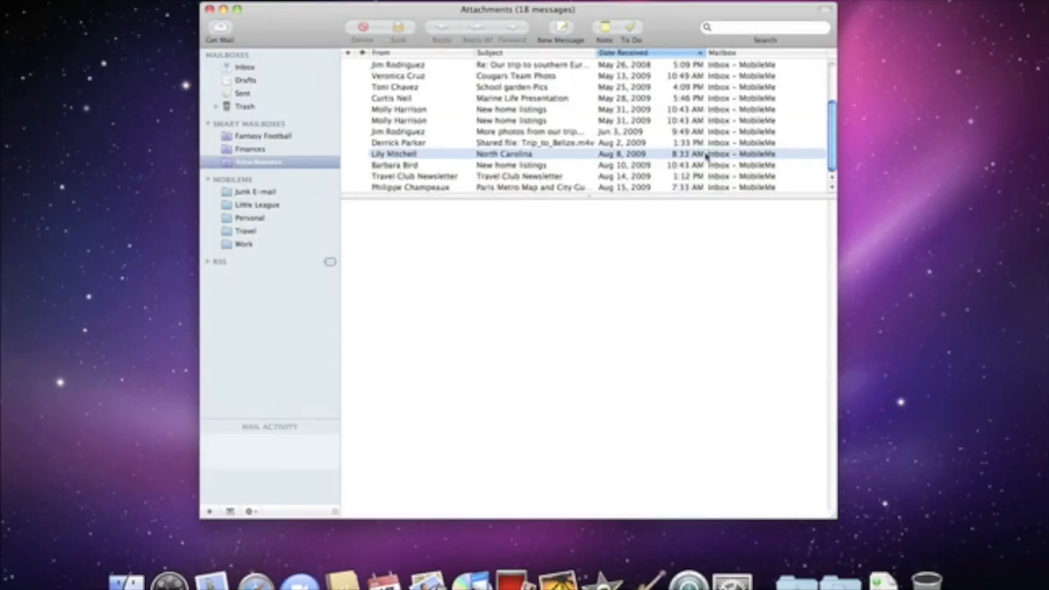
# View the North Carolina message, visit the Inbox, and return to the Attachments mailbox
pyautogui.click(706, 153)
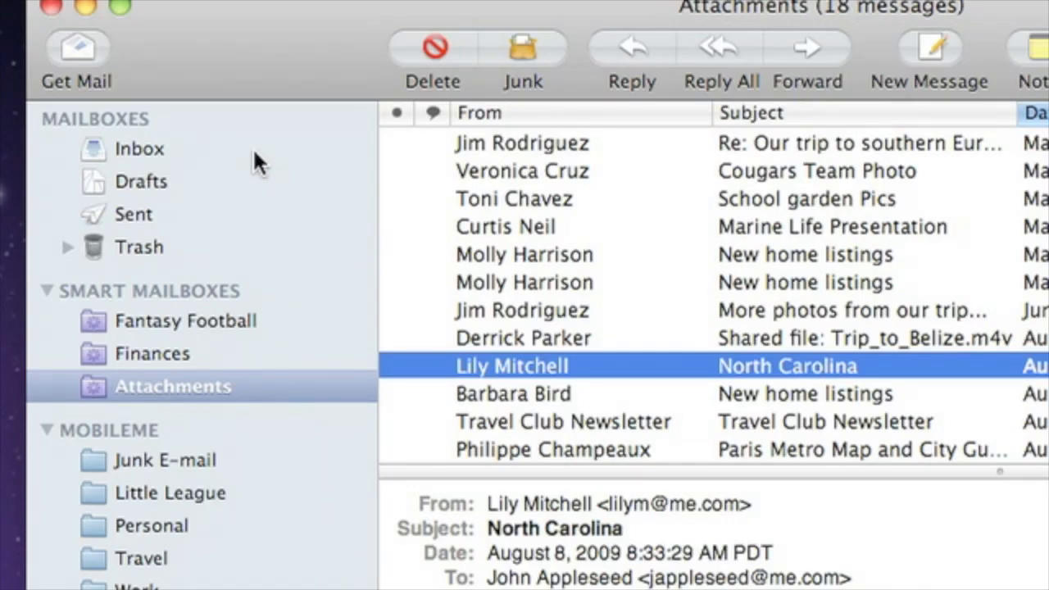
pyautogui.click(253, 160)
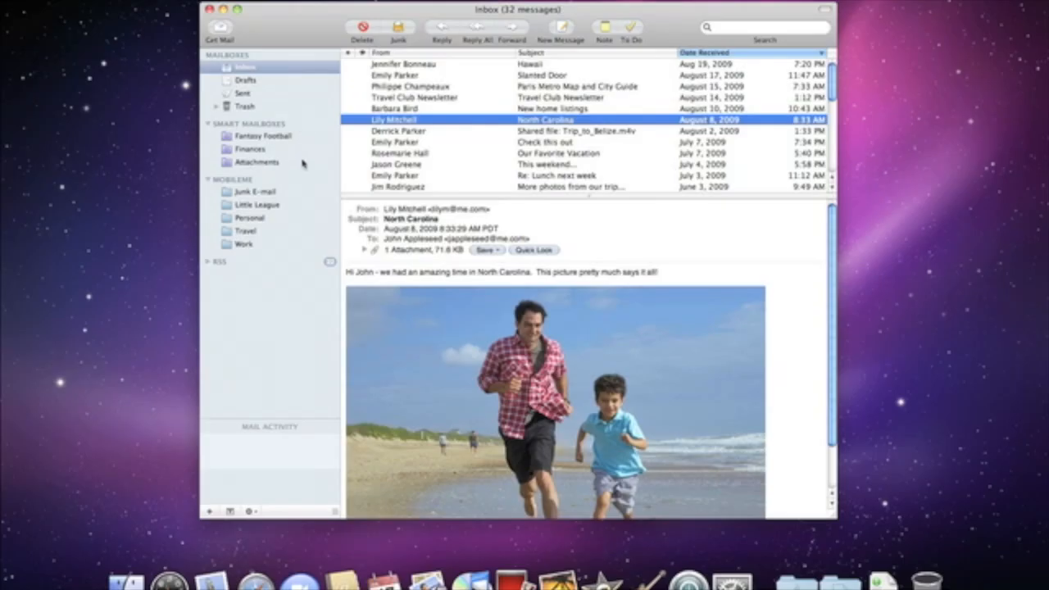
pyautogui.click(257, 162)
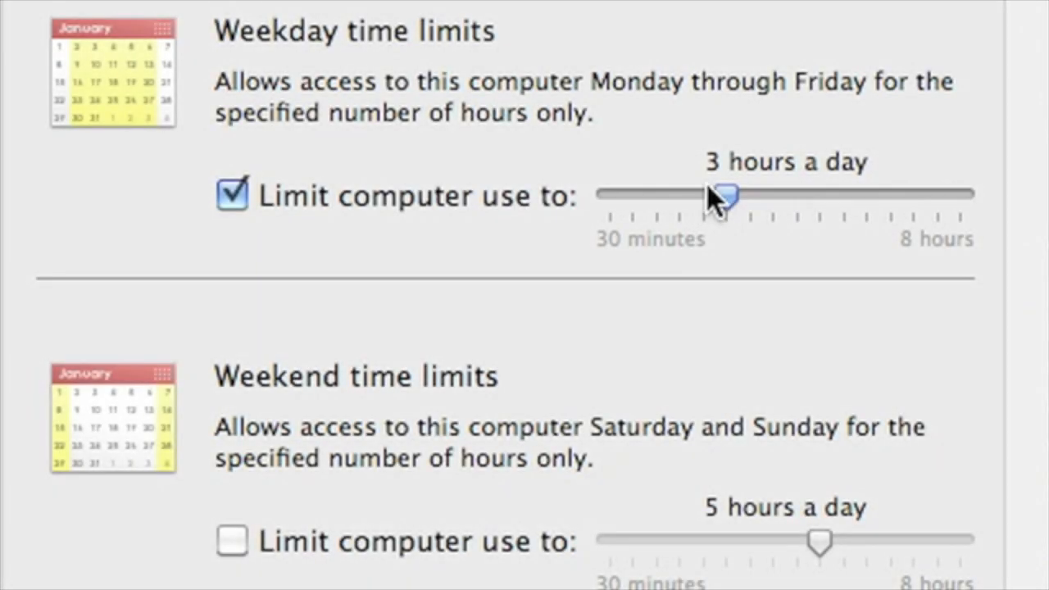
# Cut weekday computer time to 2 hours and limit adult websites automatically
pyautogui.moveTo(707, 186); pyautogui.dragTo(678, 198)
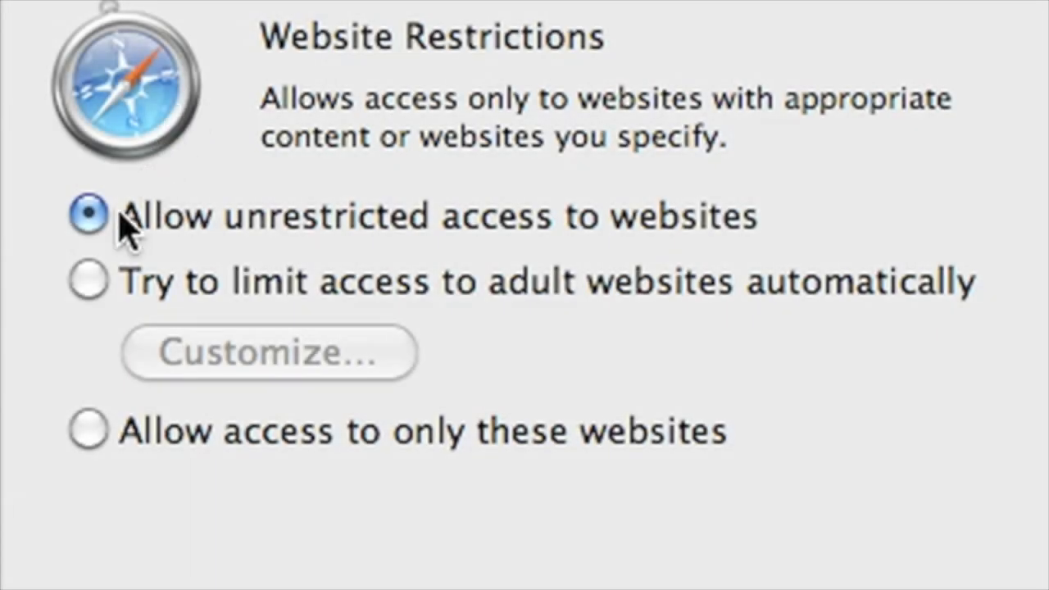
pyautogui.click(91, 287)
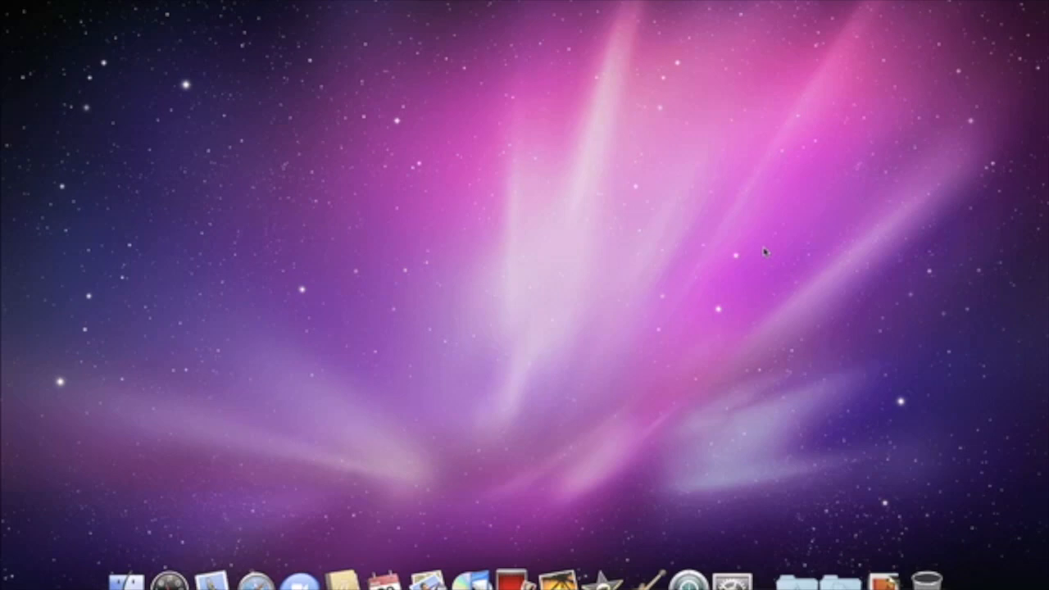
# Open Accounts in System Preferences and start adding a new user
pyautogui.click(731, 580)
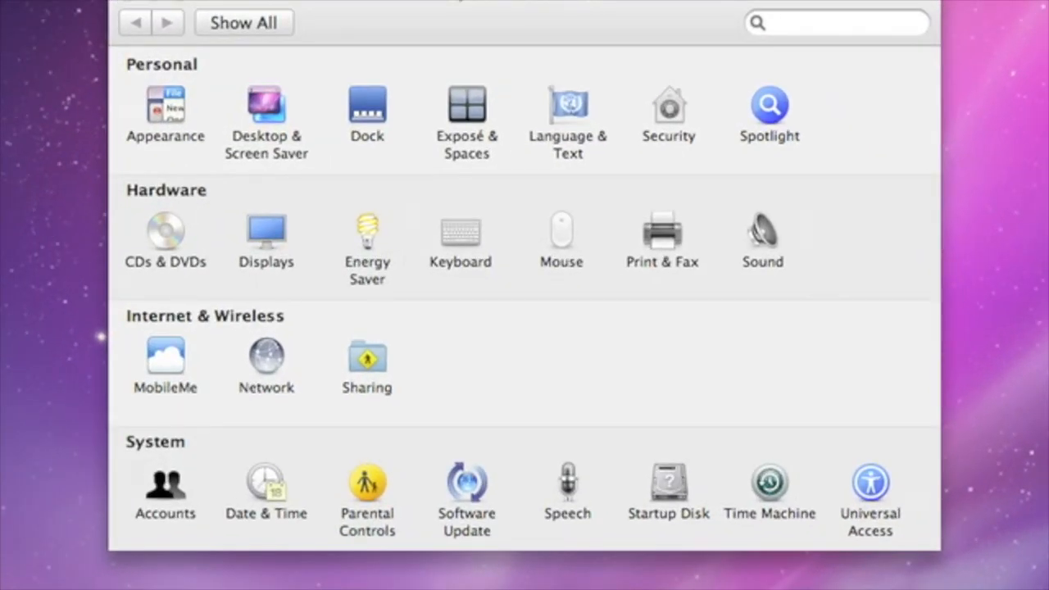
pyautogui.click(168, 508)
pyautogui.click(151, 534)
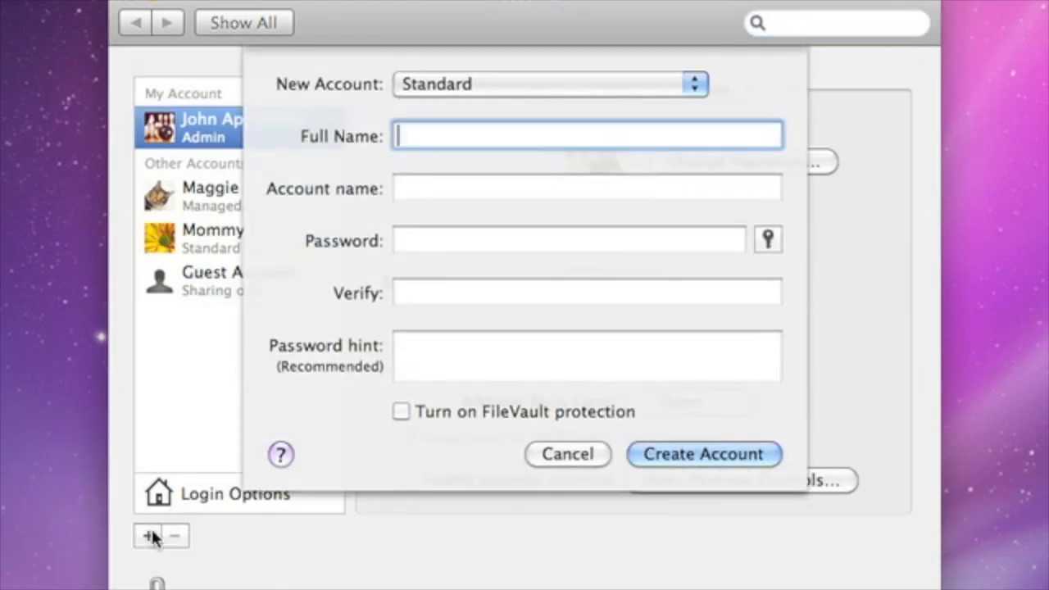
# Create a standard account with the user's full name and password, then enable parental controls
pyautogui.write('Zachary Appleseed')
pyautogui.press('Tab')
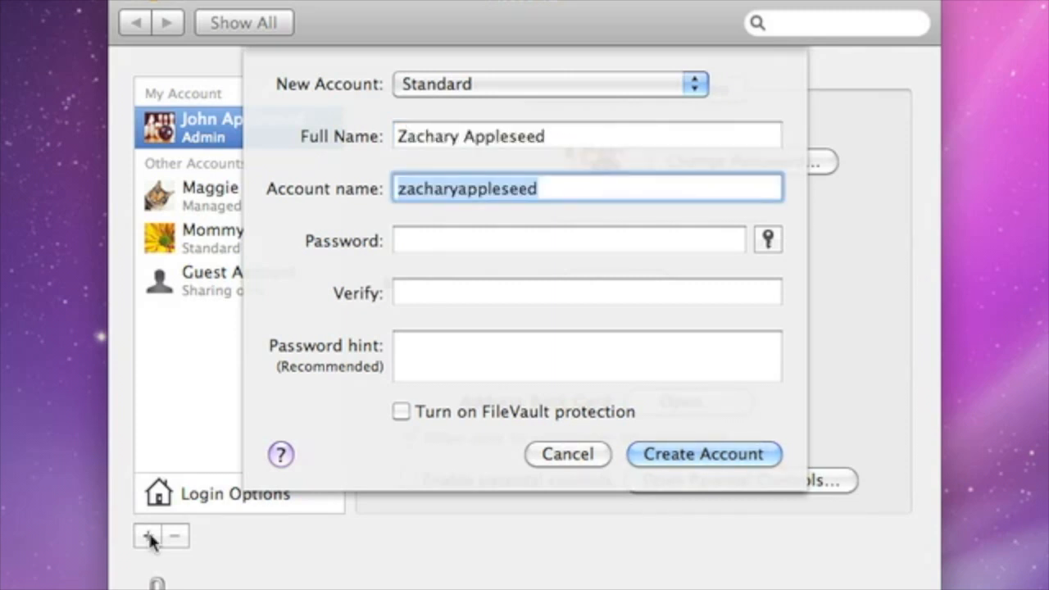
pyautogui.press('Tab')
pyautogui.write('••••••••')
pyautogui.press('Tab')
pyautogui.write('••••••••')
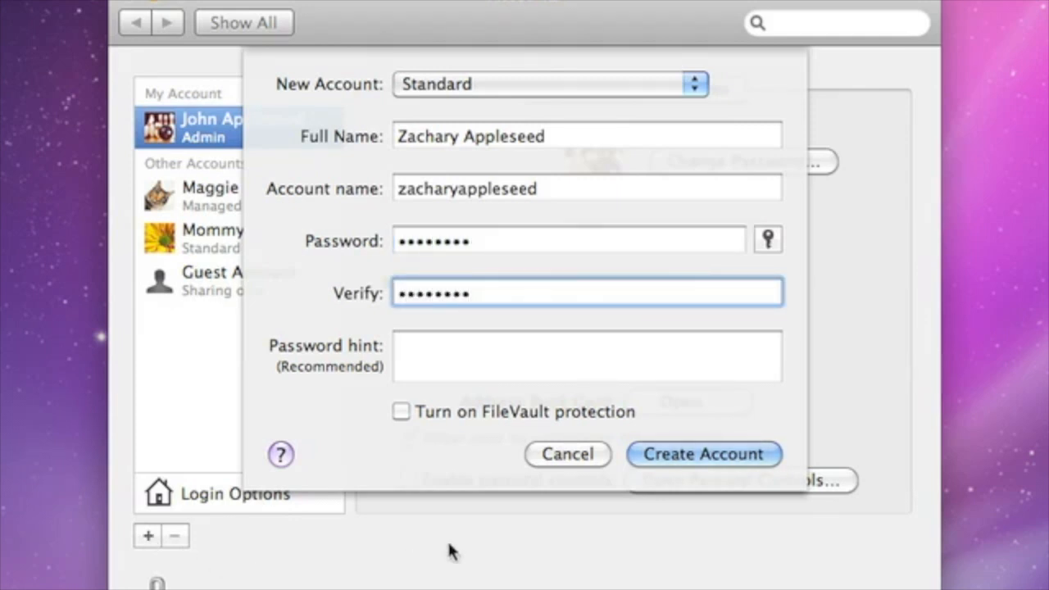
pyautogui.click(688, 461)
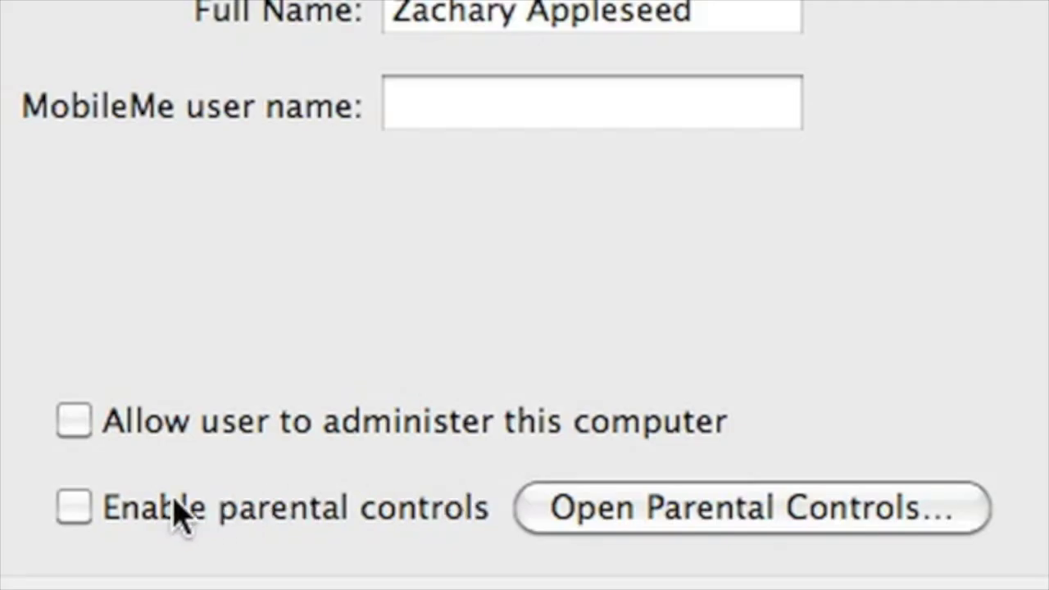
pyautogui.click(413, 480)
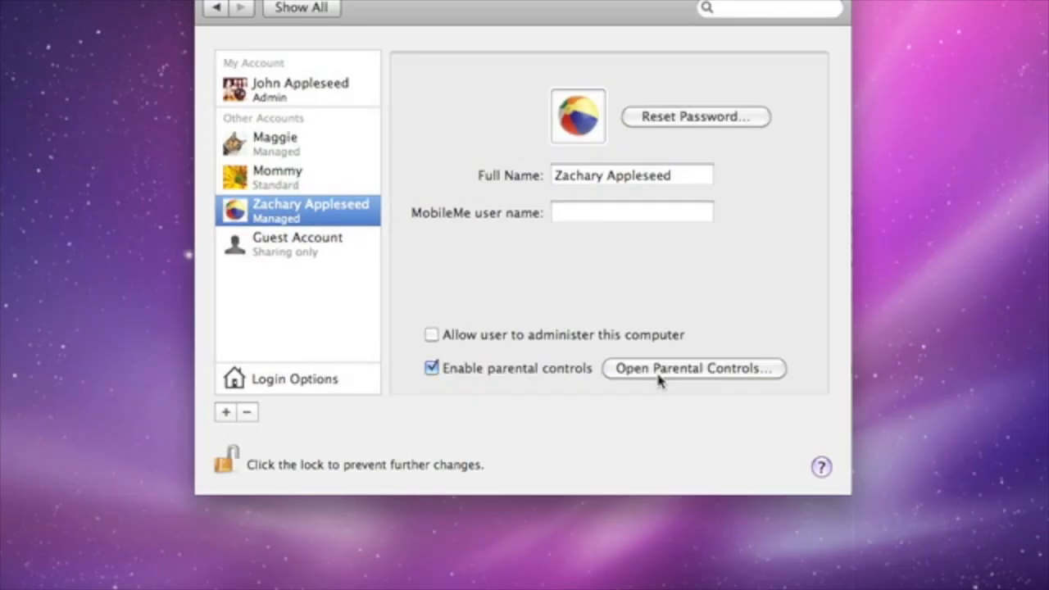
# Open the new user's Parental Controls on the Content restrictions
pyautogui.click(660, 434)
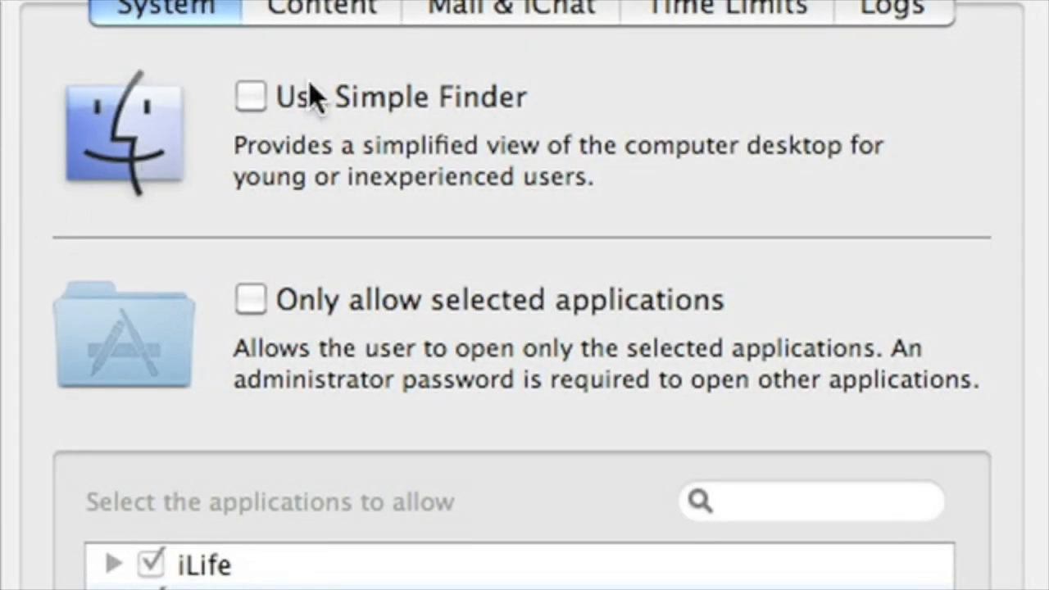
pyautogui.click(353, 14)
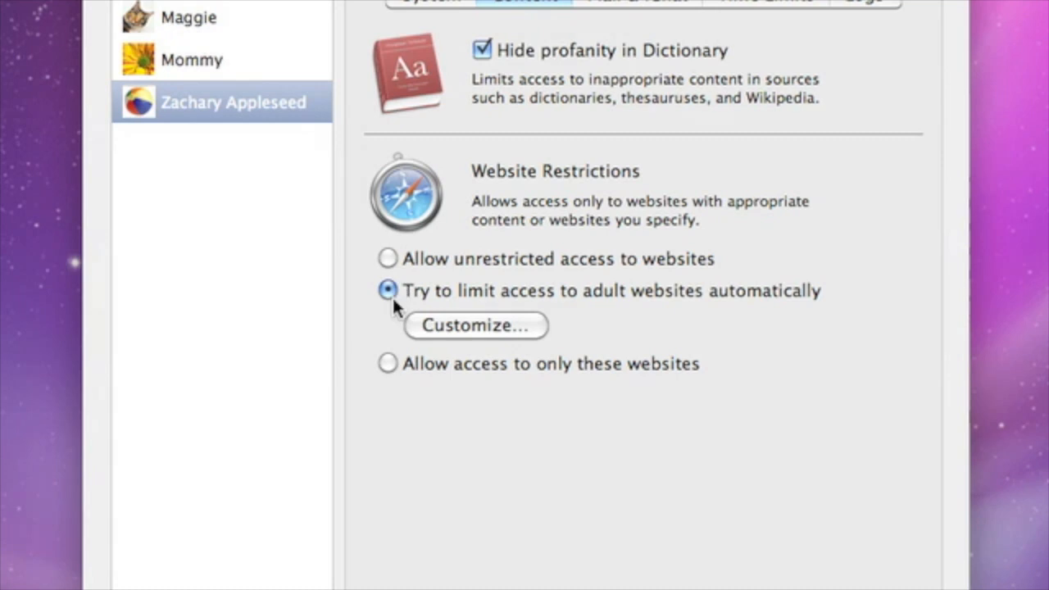
pyautogui.click(499, 332)
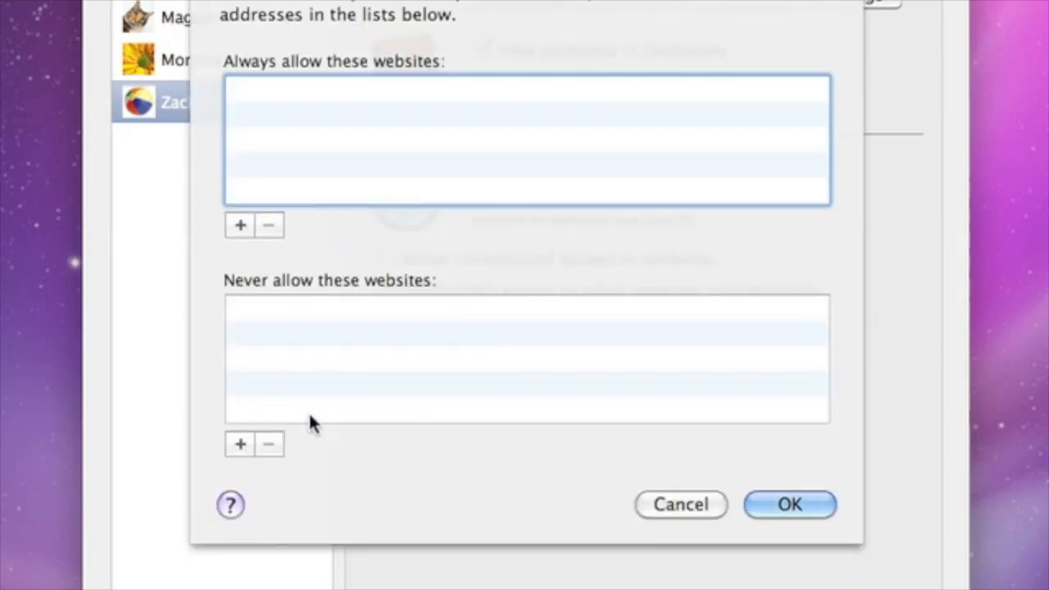
pyautogui.click(240, 443)
pyautogui.write('www.homework')
pyautogui.write('cheats.com')
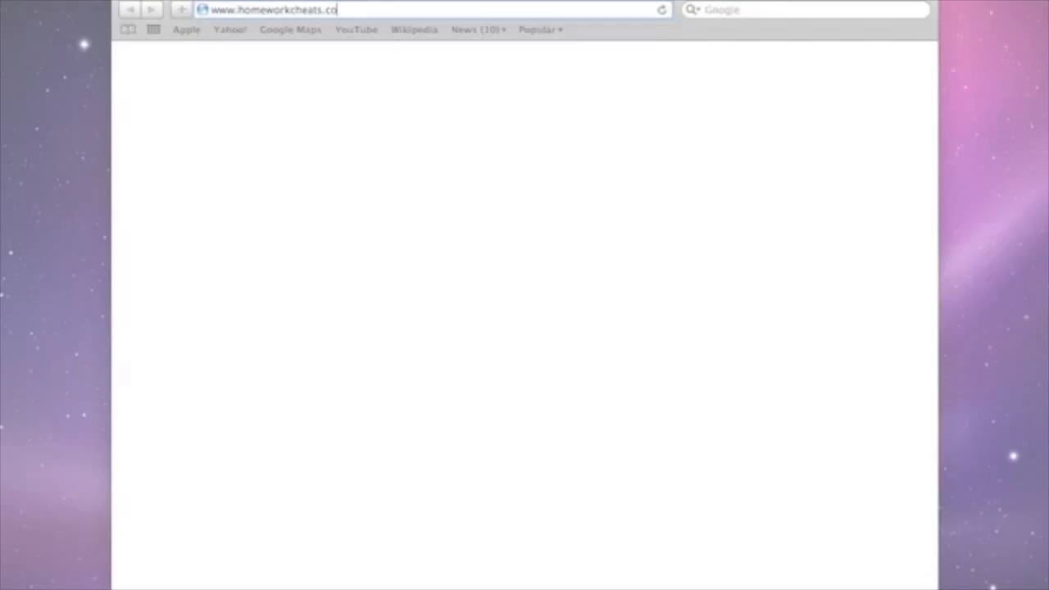
pyautogui.write('m')
pyautogui.press('Return')
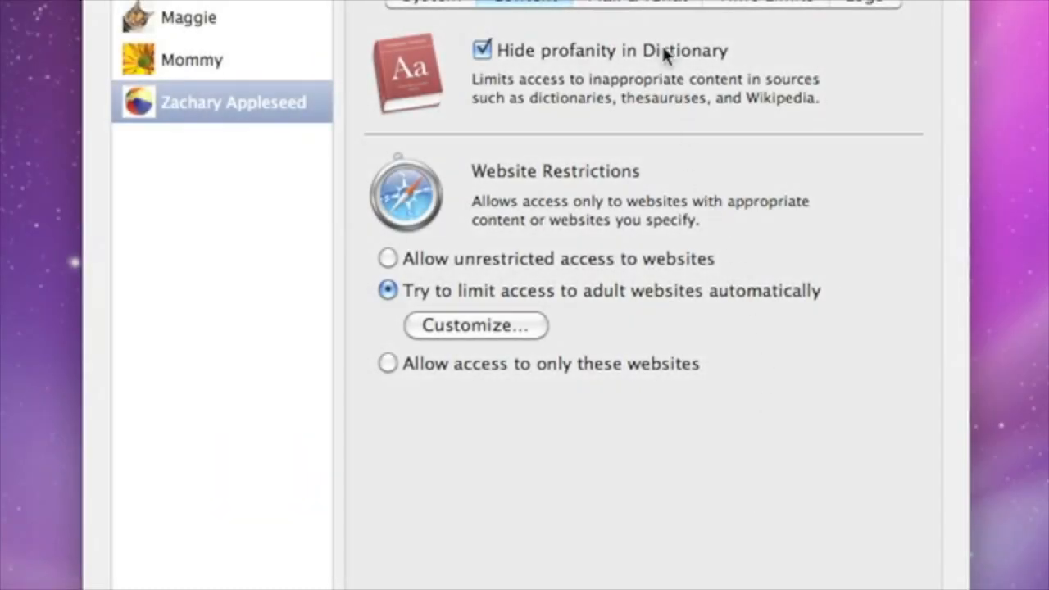
# Limit Mail to approved contacts and add one contact from the address book
pyautogui.click(655, 9)
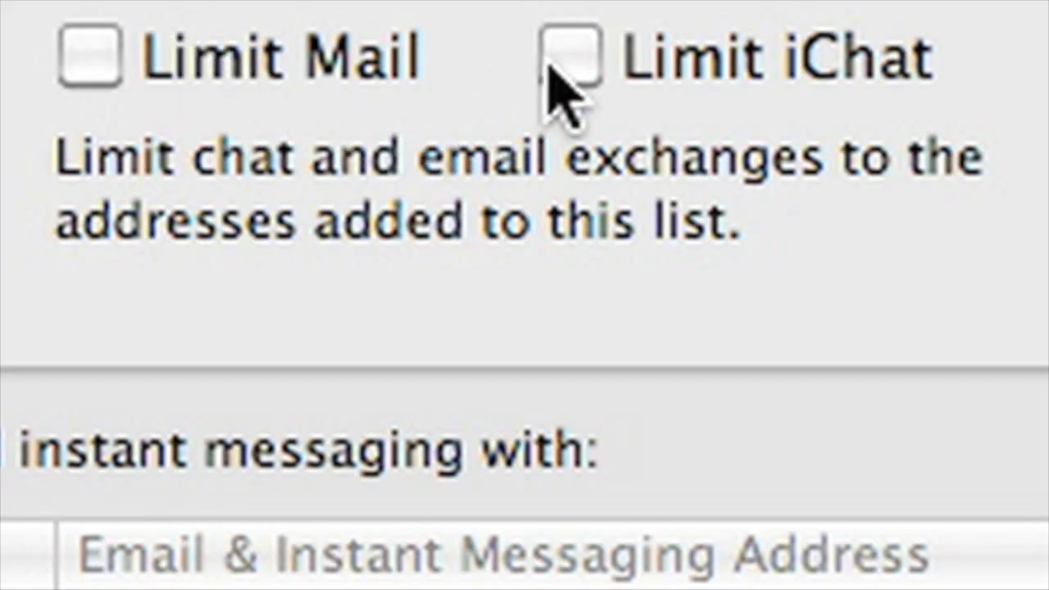
pyautogui.click(64, 74)
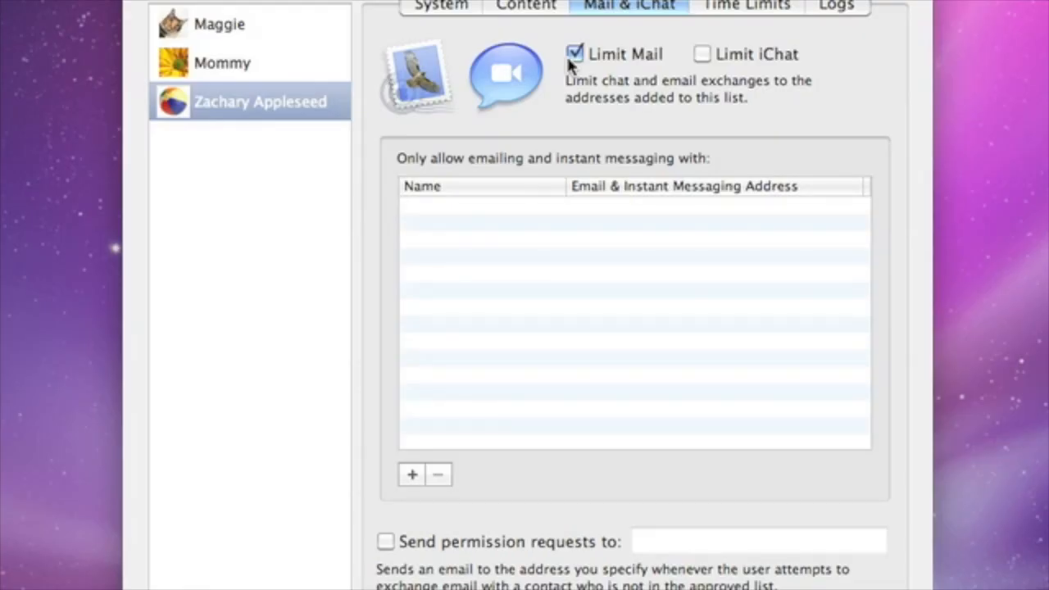
pyautogui.click(410, 476)
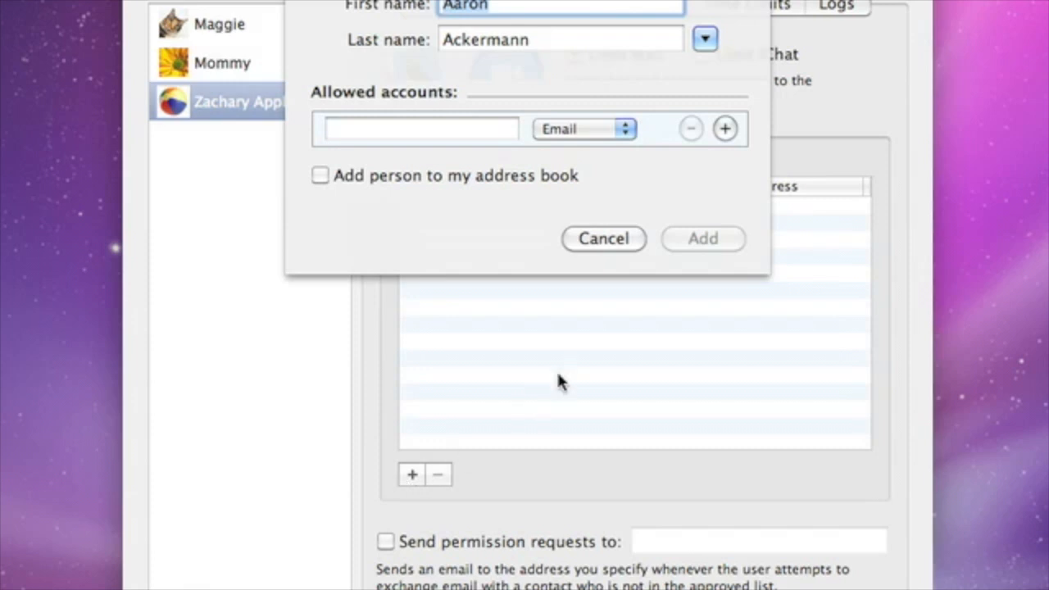
pyautogui.click(709, 48)
pyautogui.click(740, 103)
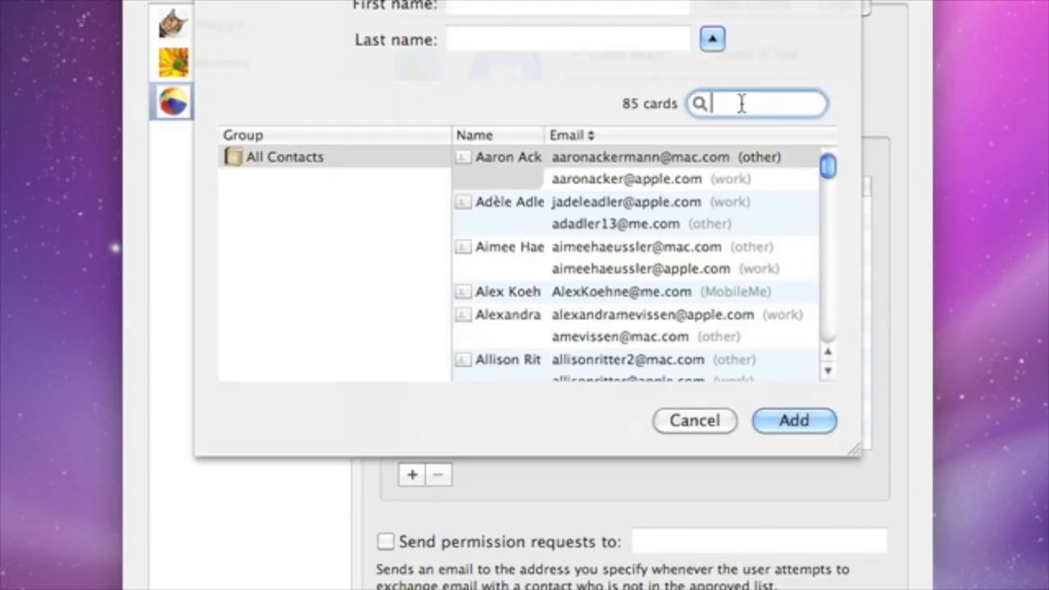
pyautogui.write('Alex')
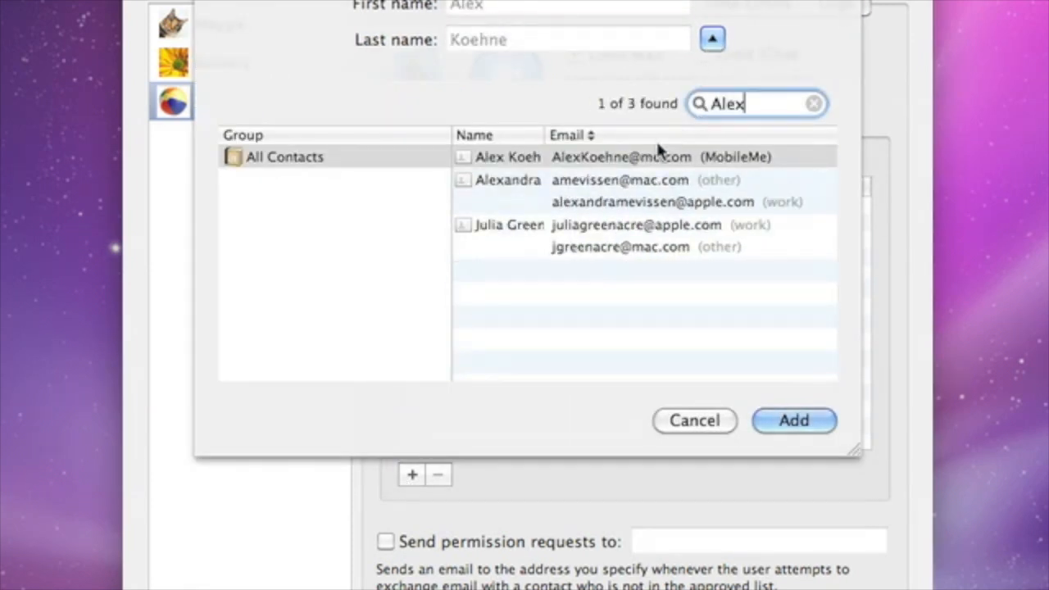
pyautogui.click(656, 159)
pyautogui.click(803, 421)
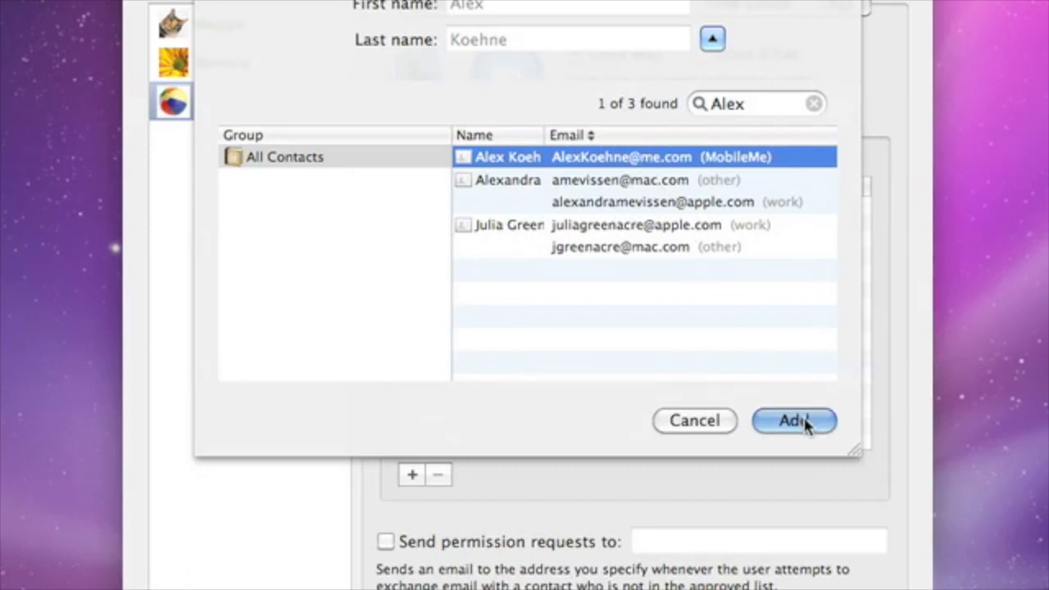
# Send permission requests to a parent's e-mail address, then view Time Limits
pyautogui.click(389, 540)
pyautogui.click(650, 541)
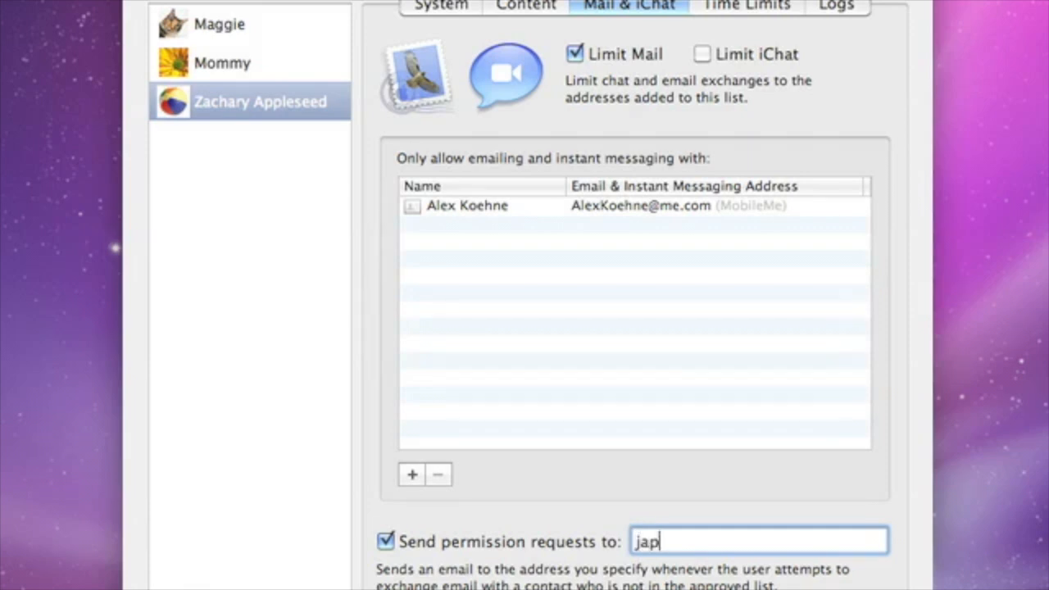
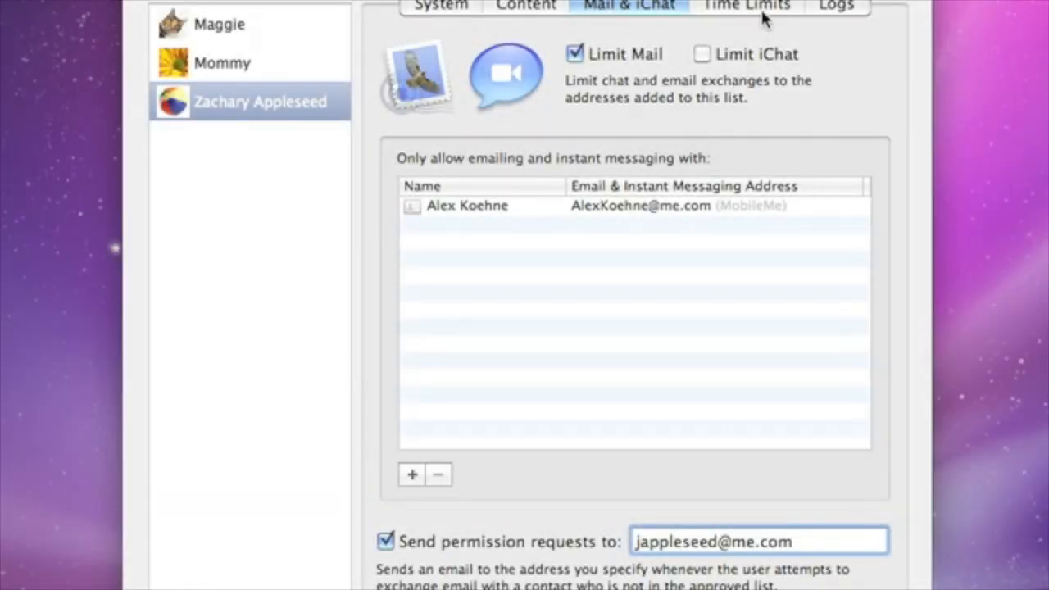
pyautogui.click(762, 14)
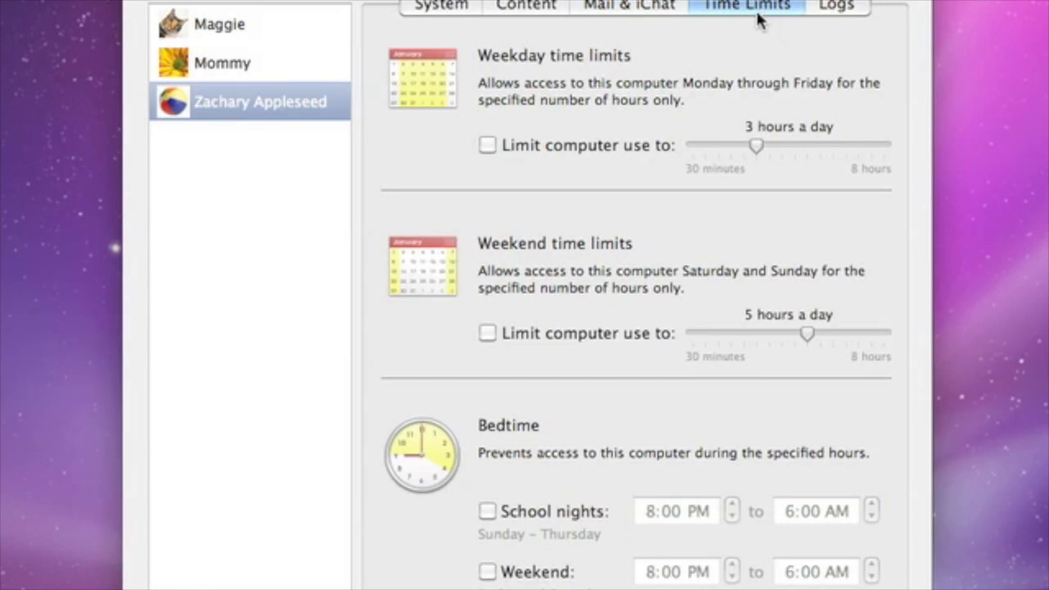
# Limit weekdays to 2 hours and weekends to 5½ hours, enable school-night bedtime, then show the Logs
pyautogui.click(488, 146)
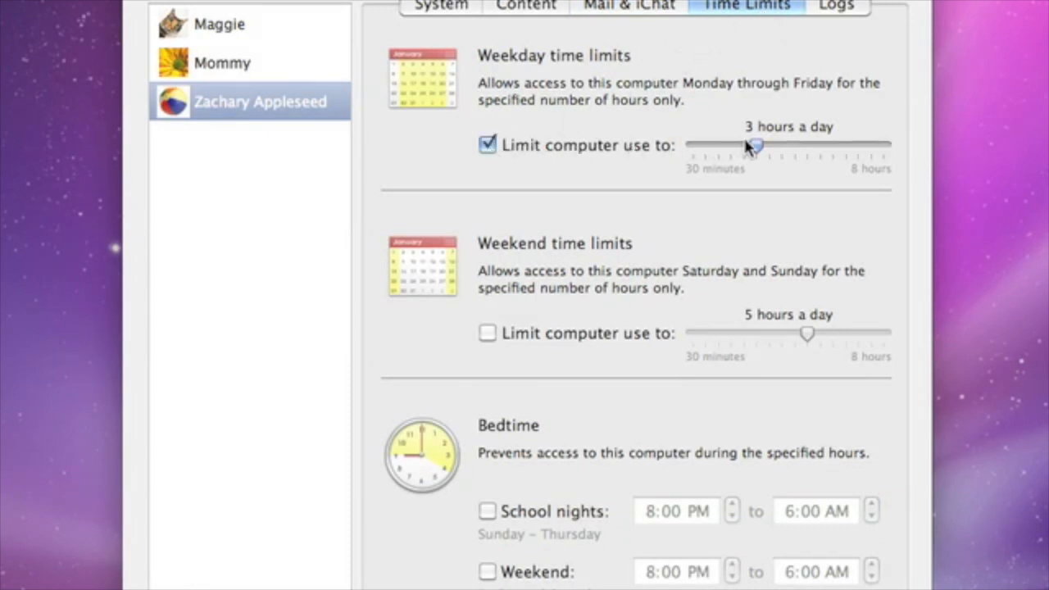
pyautogui.moveTo(752, 145); pyautogui.dragTo(733, 148)
pyautogui.click(489, 335)
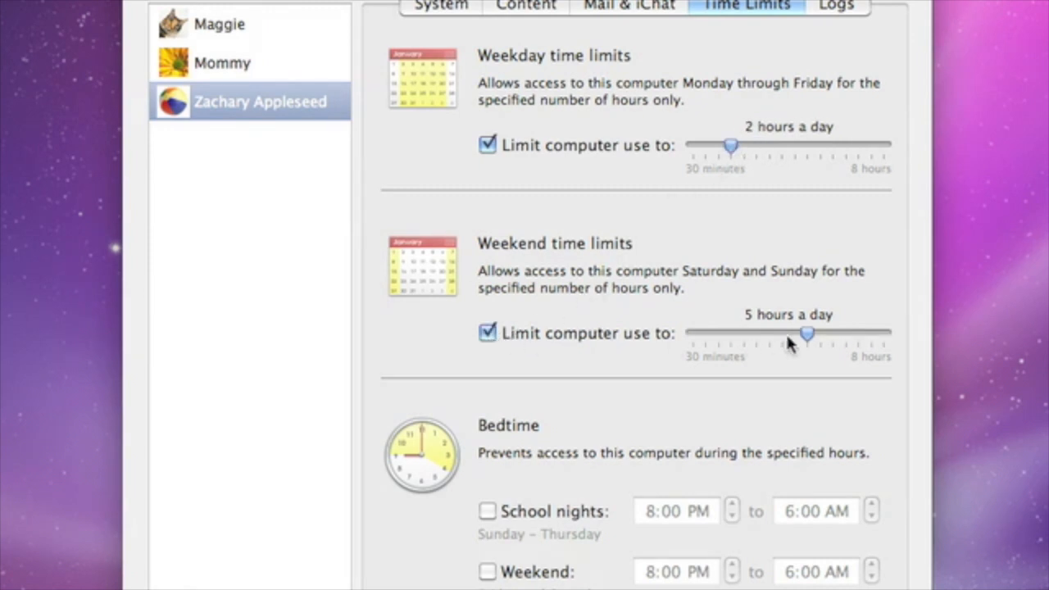
pyautogui.moveTo(808, 332); pyautogui.dragTo(820, 336)
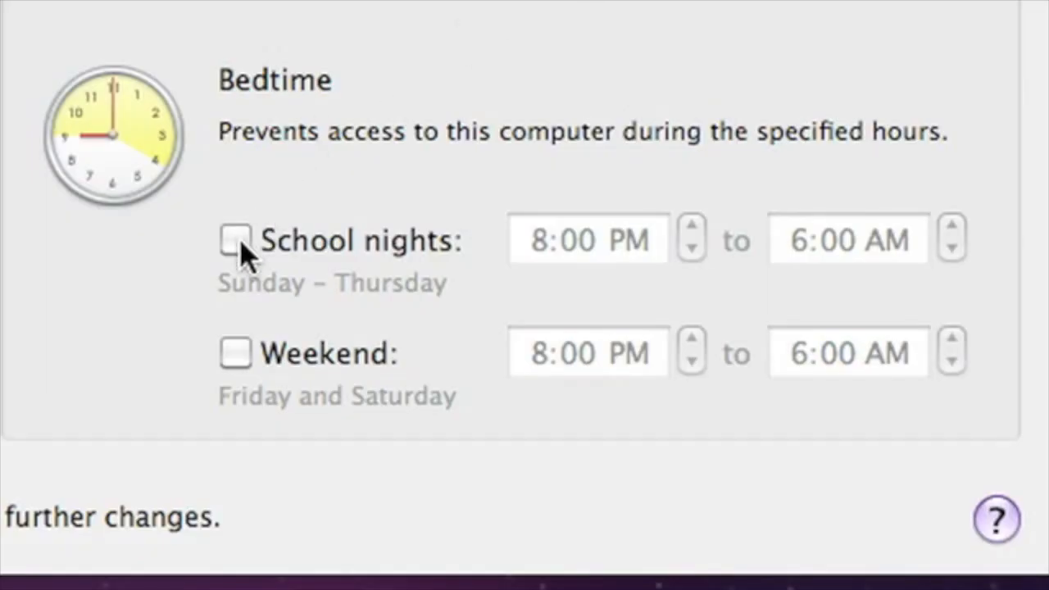
pyautogui.click(488, 511)
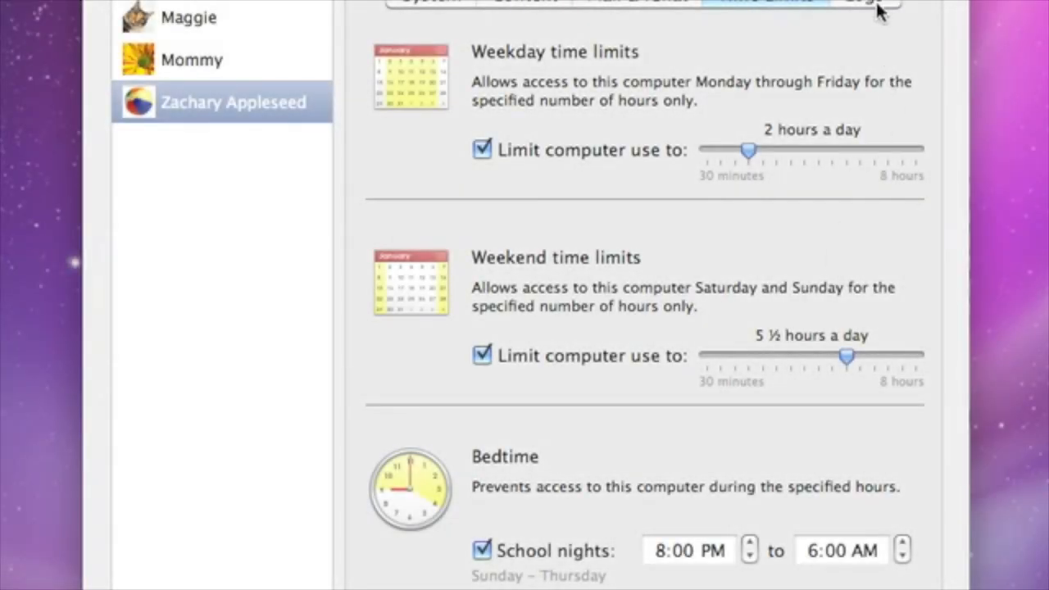
pyautogui.click(870, 3)
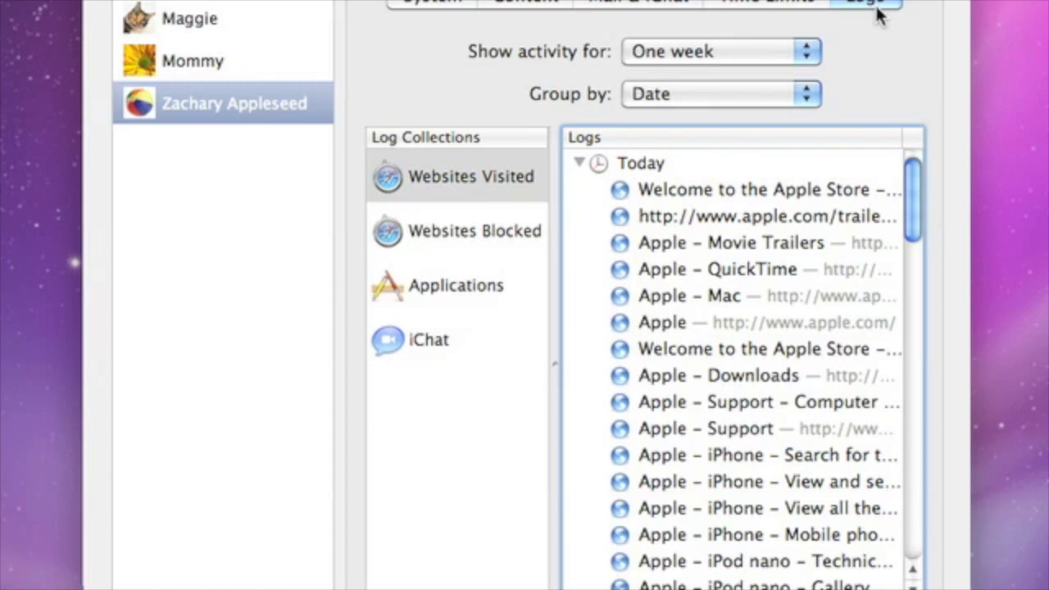
# Keep activity shown for One week and untick 'Only allow selected applications' on the System tab
pyautogui.click(806, 52)
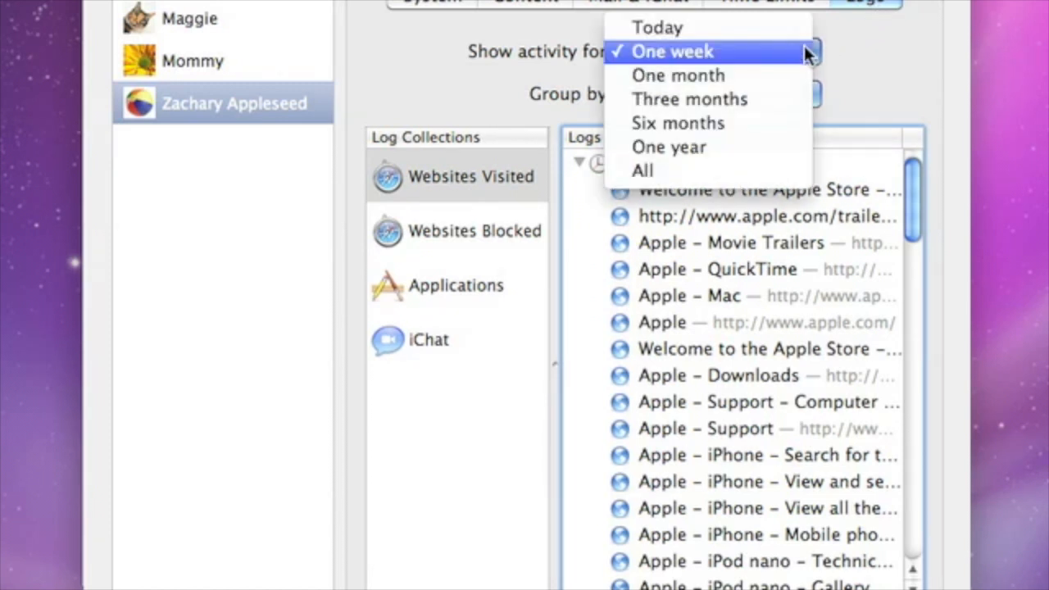
pyautogui.click(805, 52)
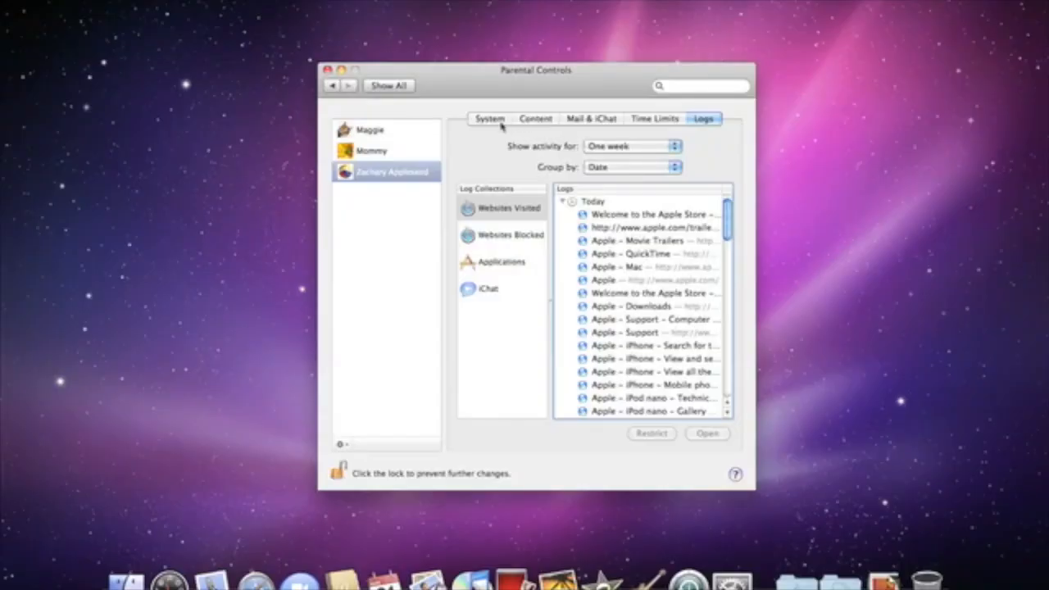
pyautogui.click(496, 123)
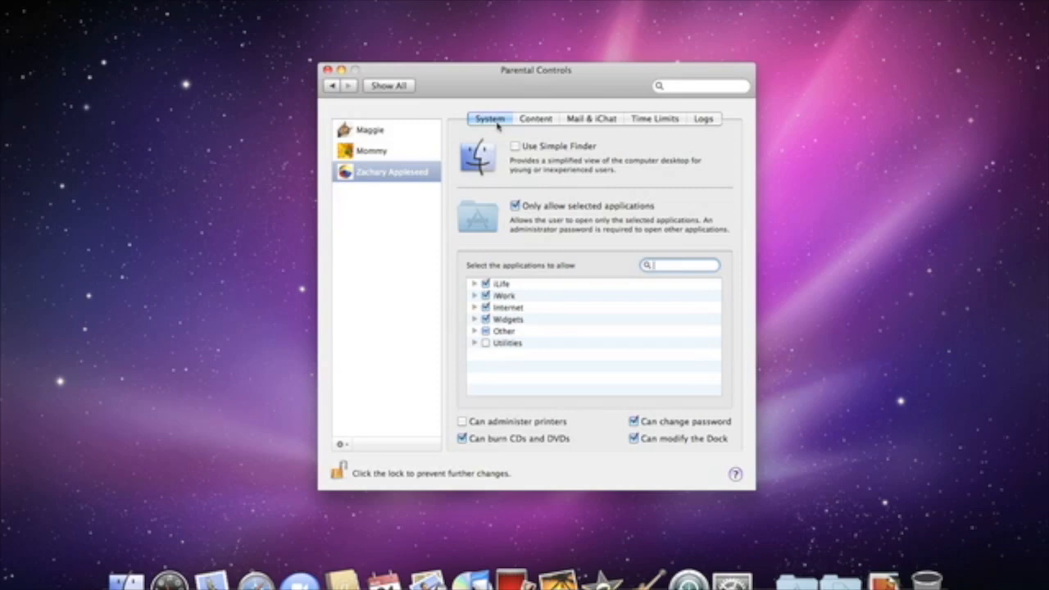
pyautogui.click(515, 206)
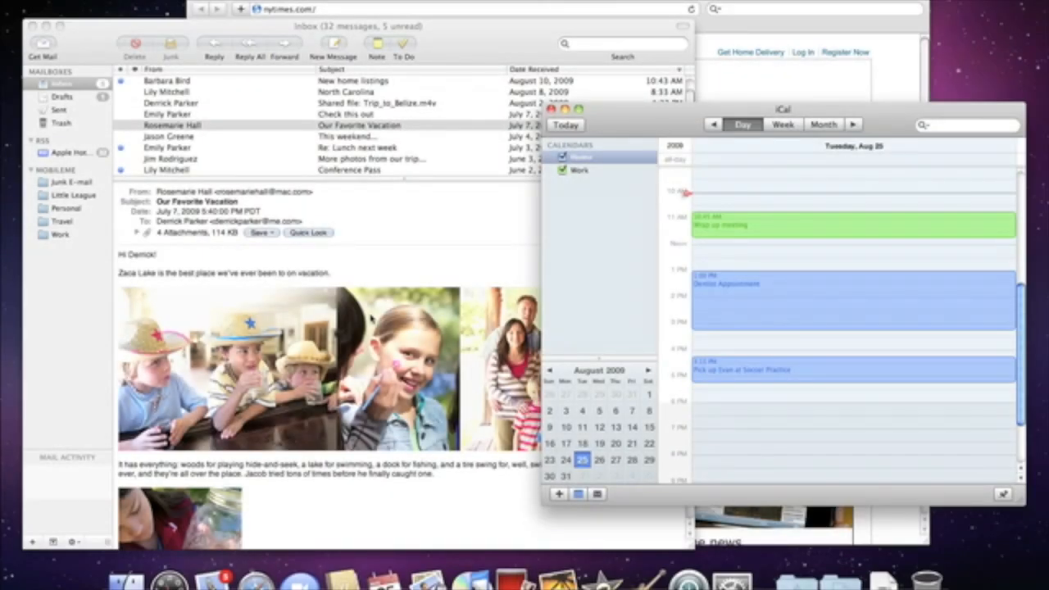
# Tile all open windows with Exposé (F9), restore them, then bring up the Windows Start menu
pyautogui.press('F9')
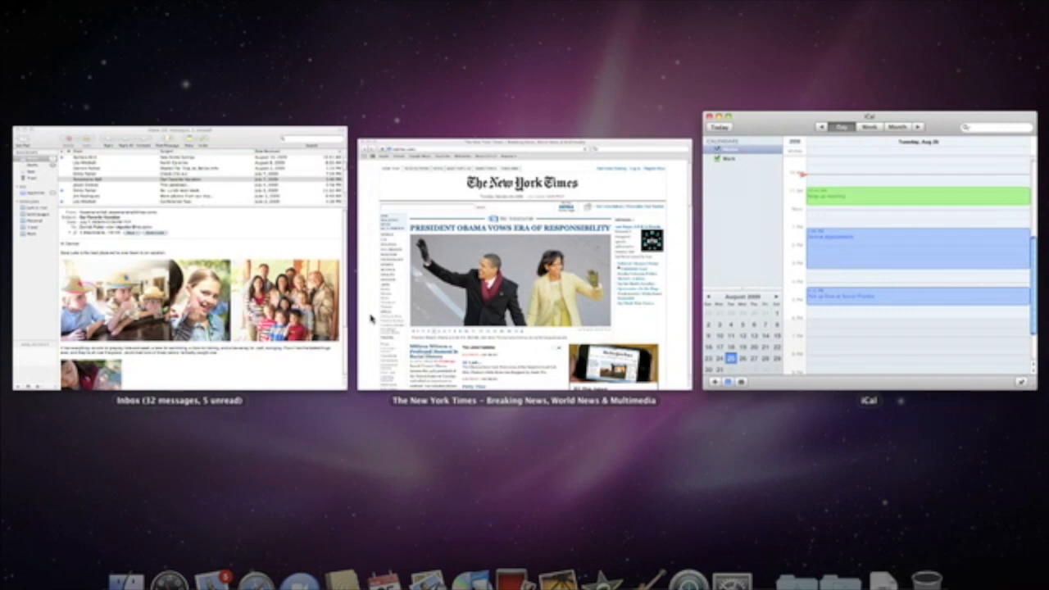
pyautogui.press('F9')
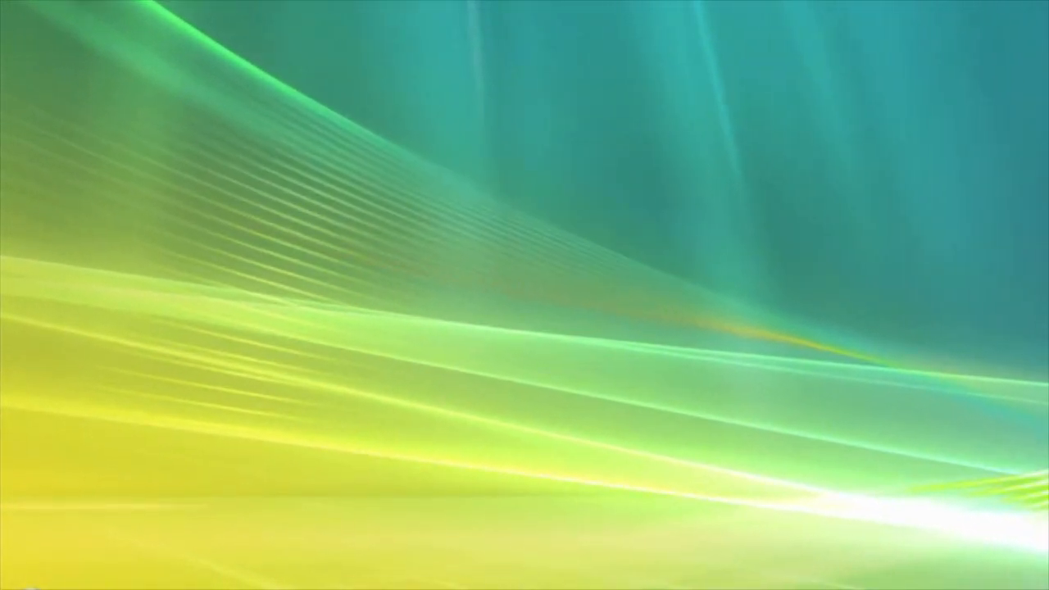
pyautogui.click(16, 589)
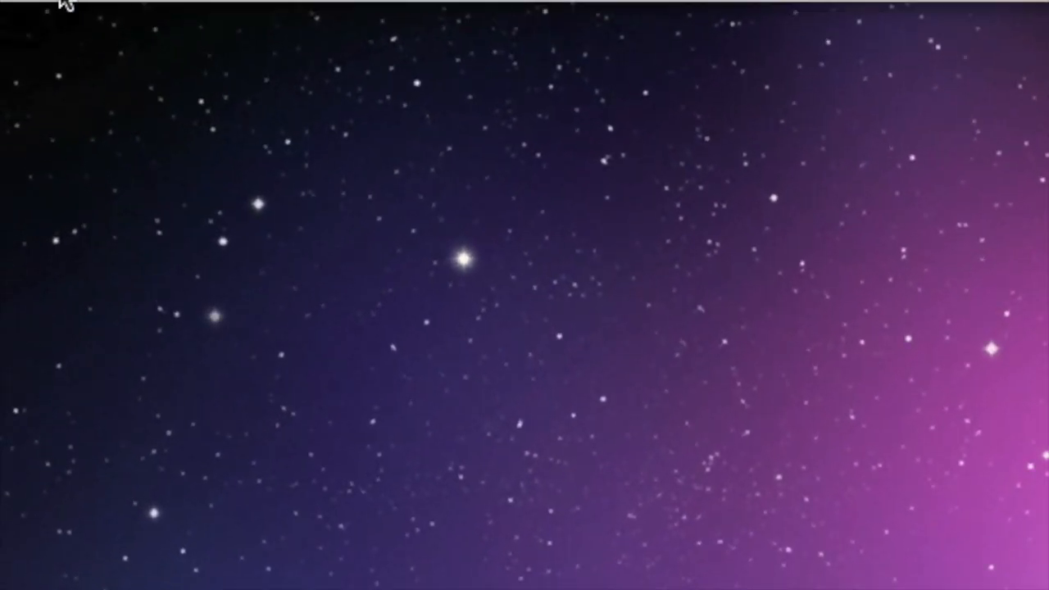
# Glance at the Apple menu, then launch Safari, iChat and iCal from the Dock
pyautogui.click(63, 4)
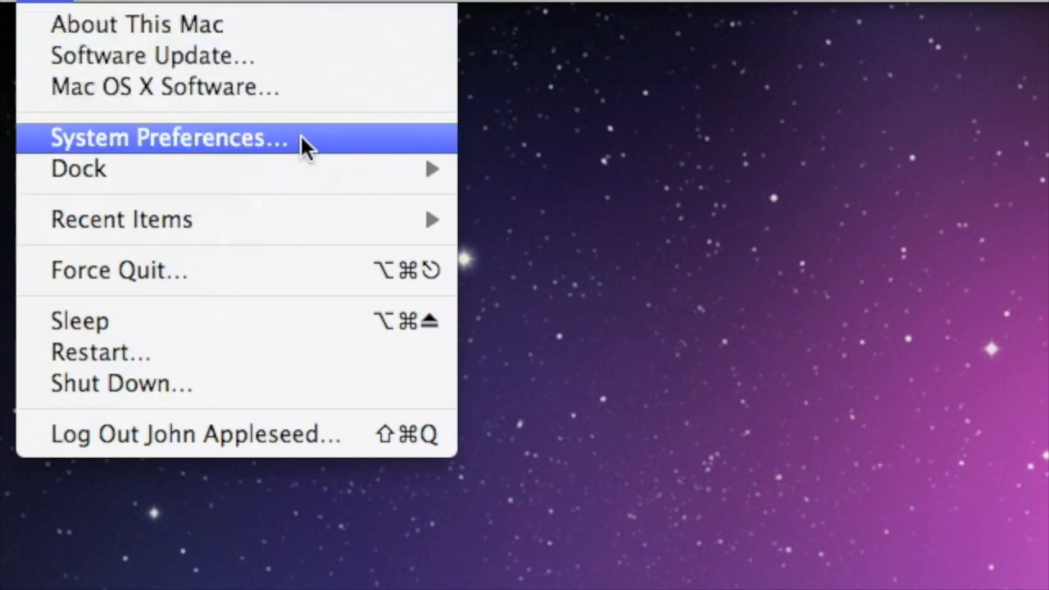
pyautogui.click(301, 137)
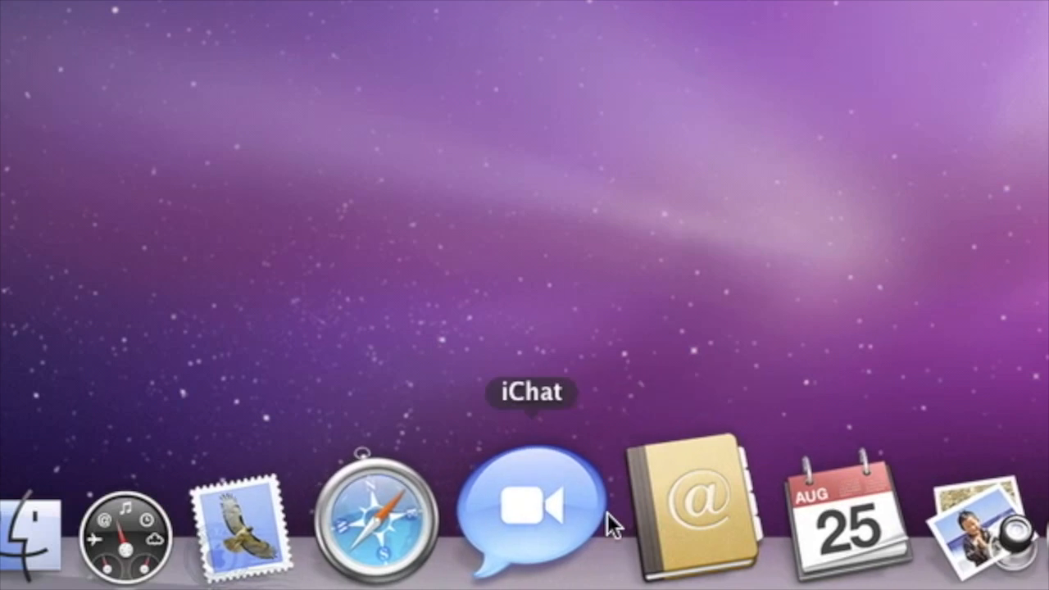
pyautogui.click(462, 513)
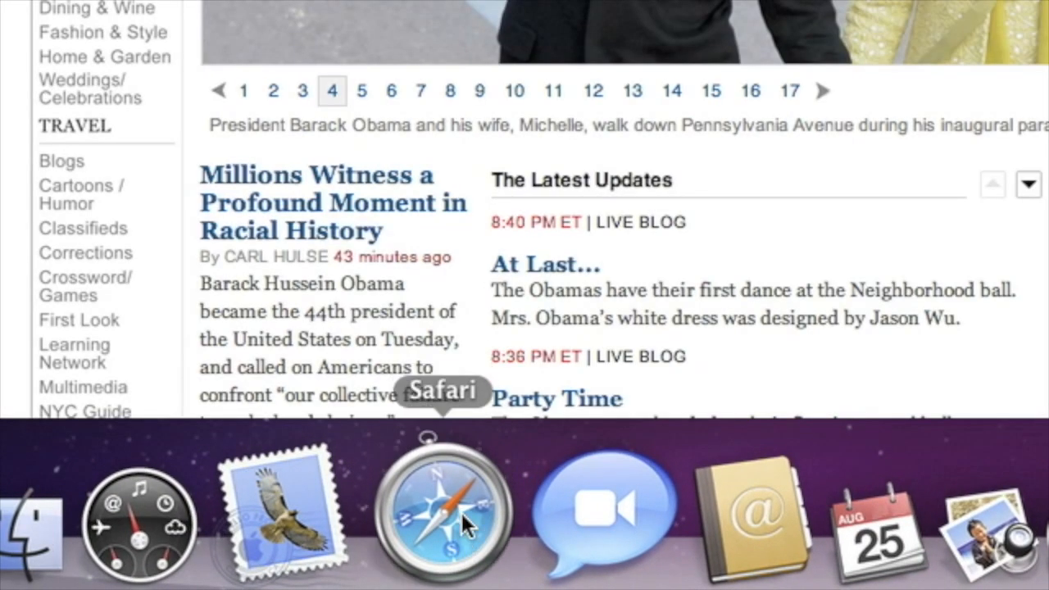
pyautogui.click(550, 513)
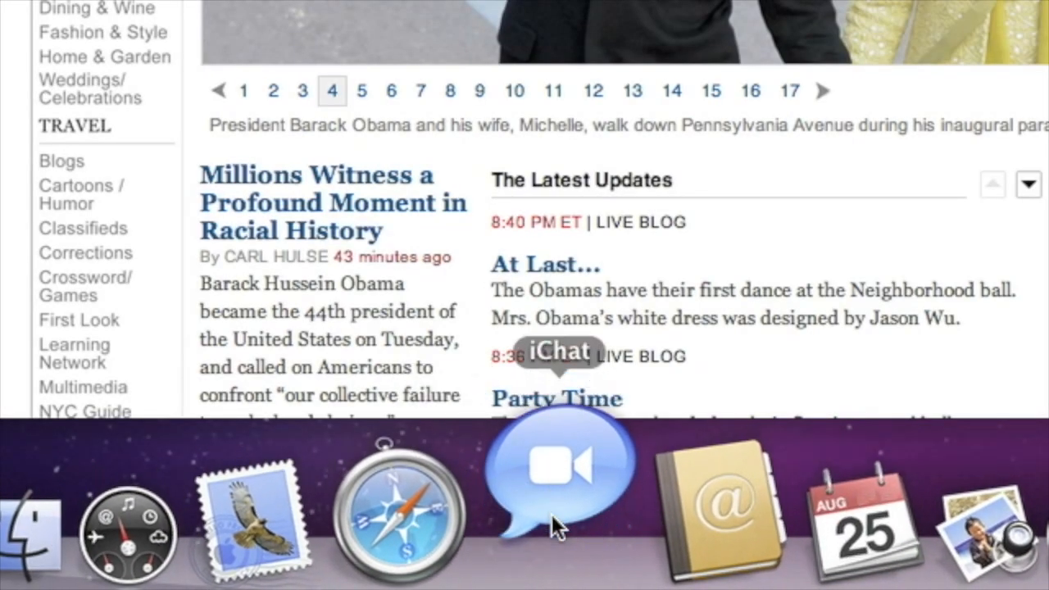
pyautogui.click(758, 522)
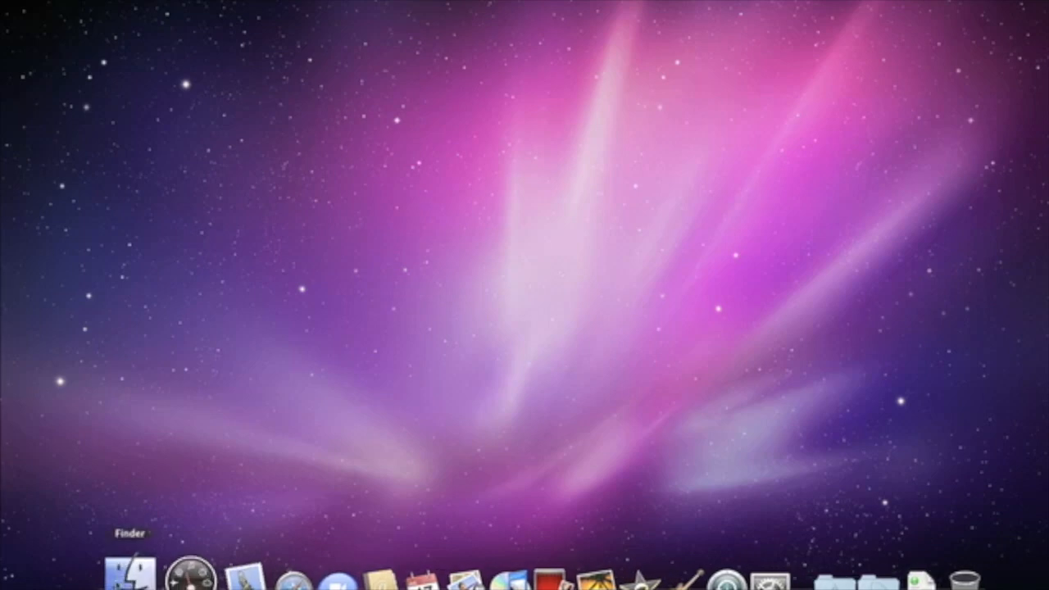
# Add QuickTime Player from Applications to the Dock between iMovie and GarageBand, and remove Photo Booth
pyautogui.click(129, 570)
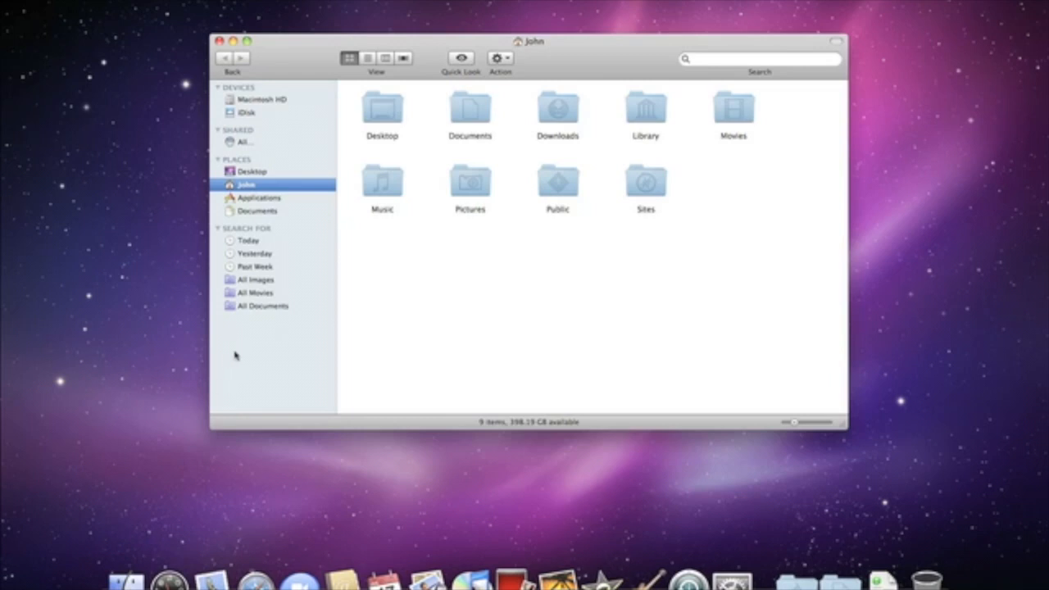
pyautogui.click(305, 198)
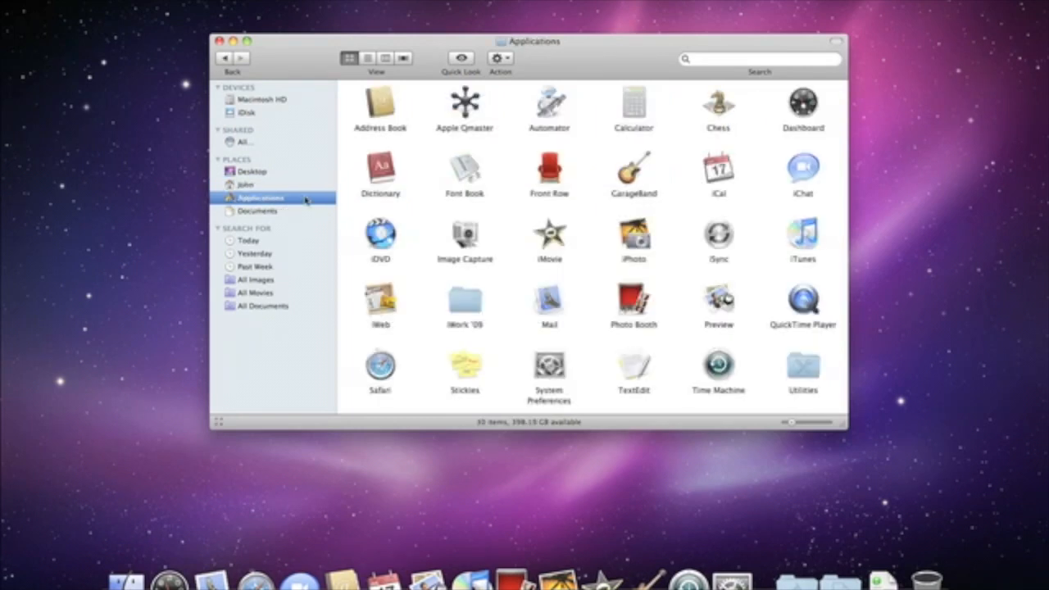
pyautogui.click(795, 299)
pyautogui.moveTo(801, 302); pyautogui.dragTo(627, 576)
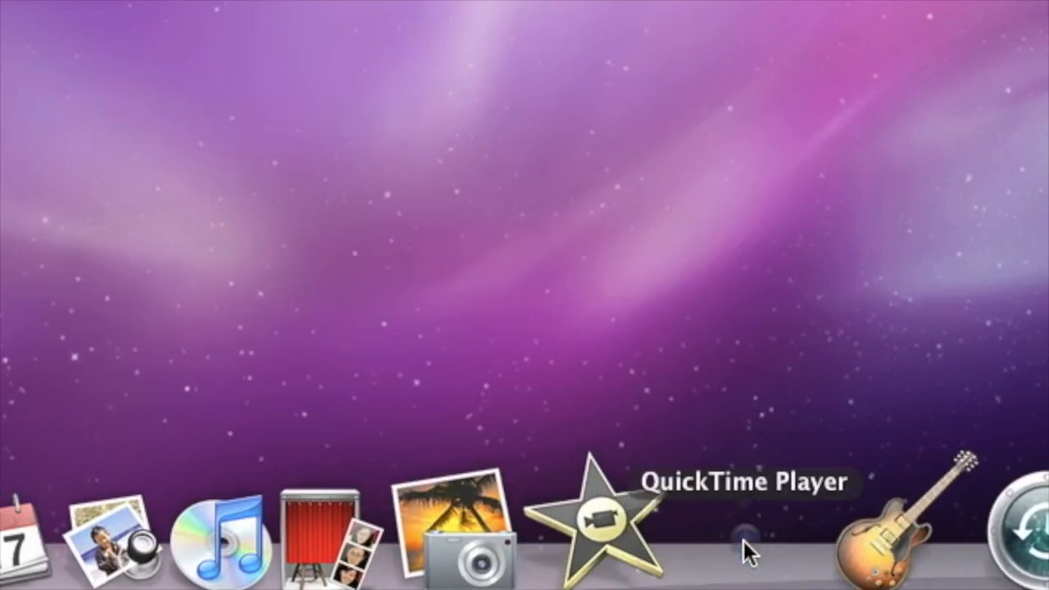
pyautogui.moveTo(747, 554); pyautogui.dragTo(749, 555)
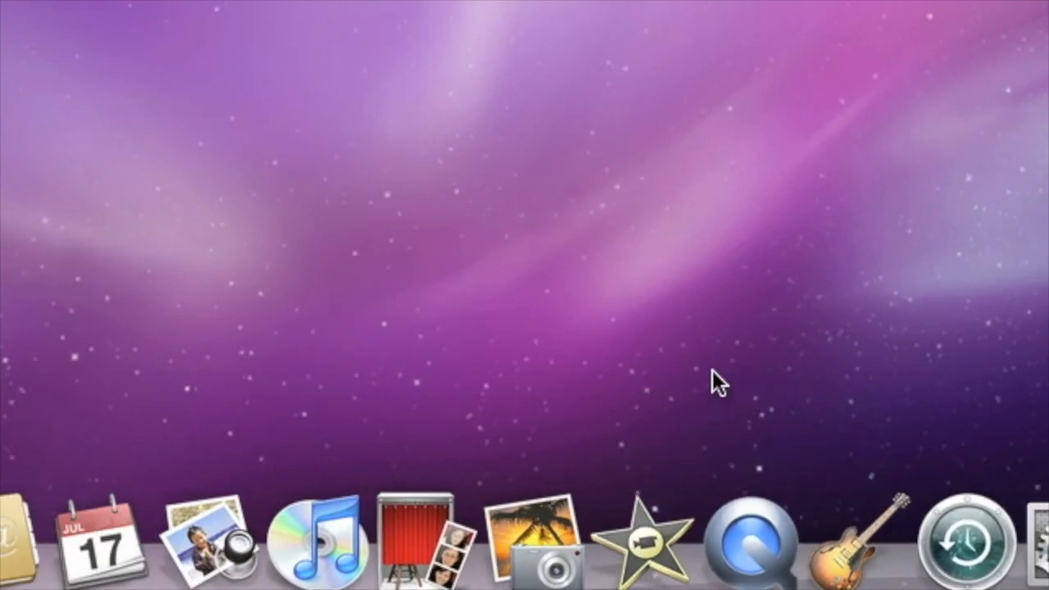
pyautogui.moveTo(439, 509); pyautogui.dragTo(444, 345)
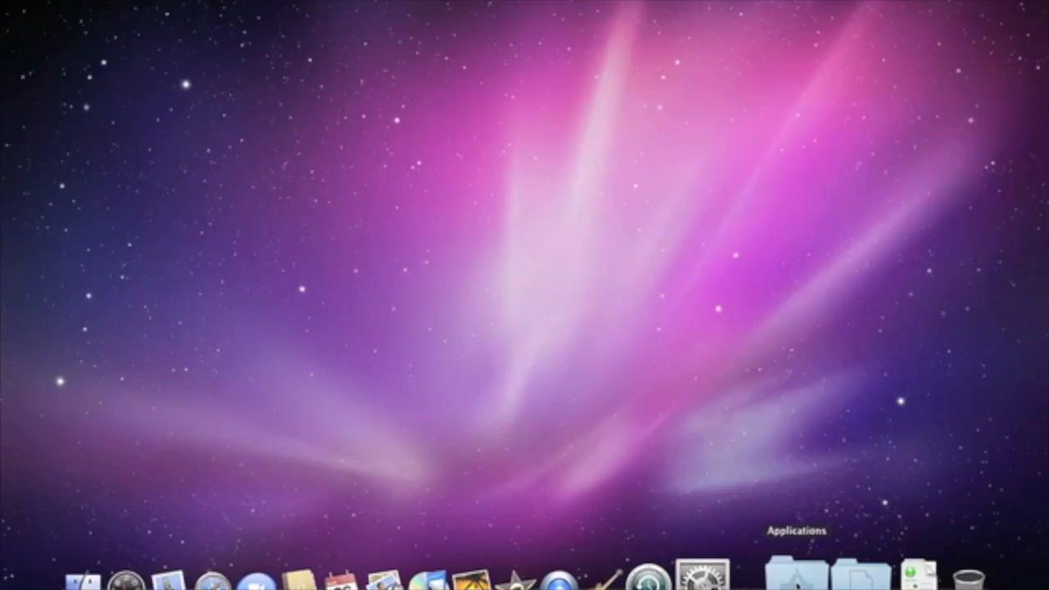
# Browse the Applications stack, then open the Rupert Avenue photo from the Documents stack
pyautogui.click(797, 576)
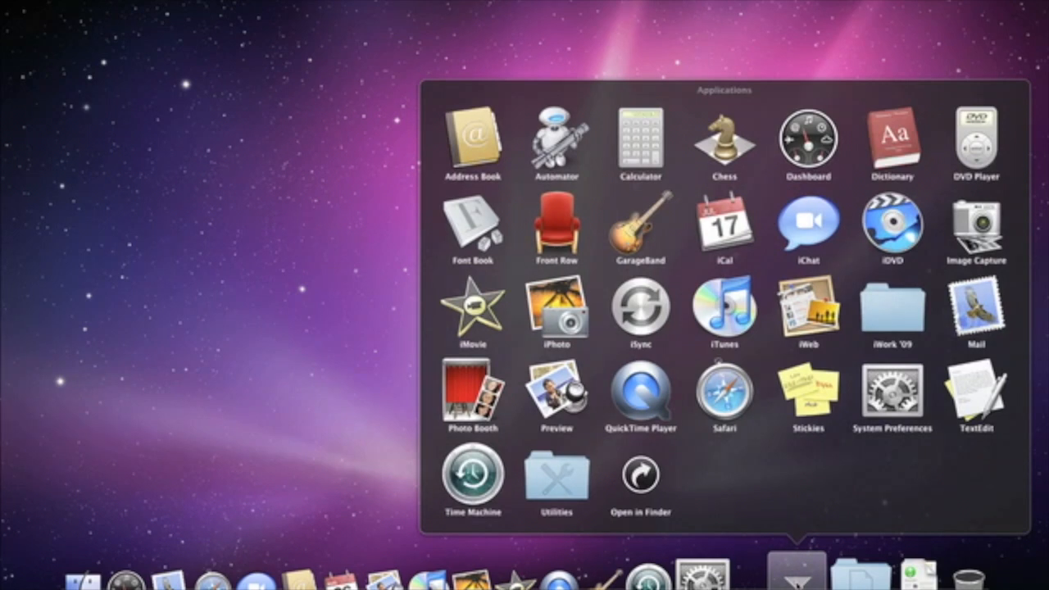
pyautogui.click(844, 576)
pyautogui.click(840, 576)
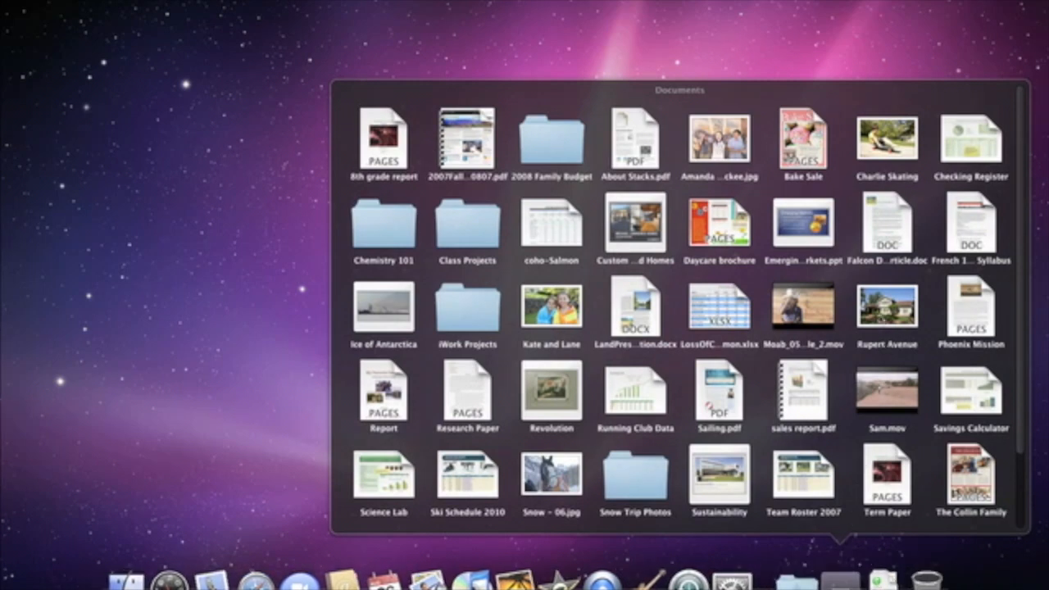
pyautogui.click(887, 306)
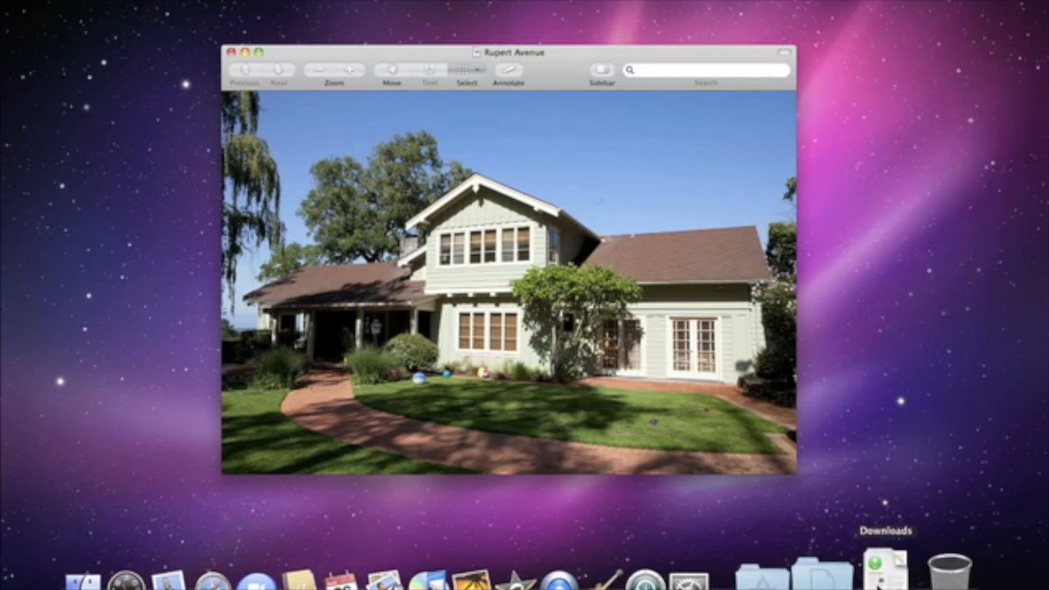
# Fan out the Downloads stack, then minimise the photo window to the Dock and restore it
pyautogui.click(881, 574)
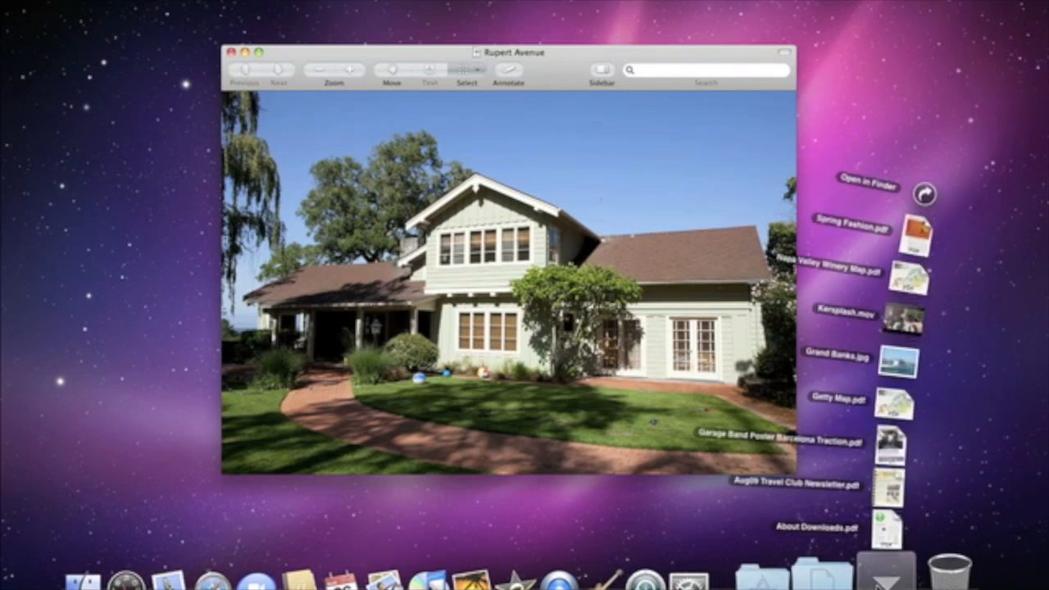
pyautogui.click(882, 576)
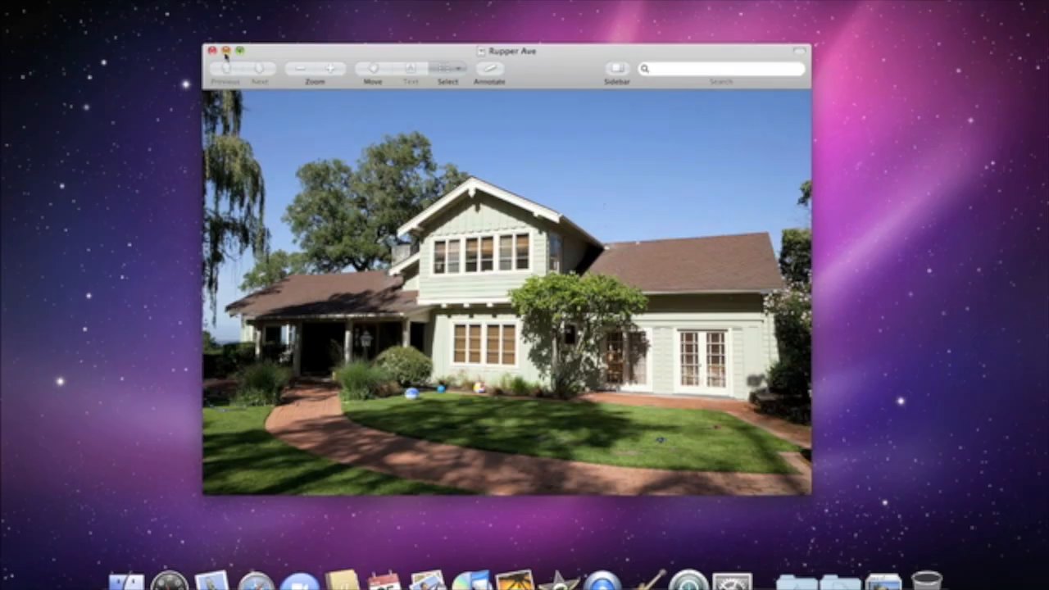
pyautogui.click(212, 92)
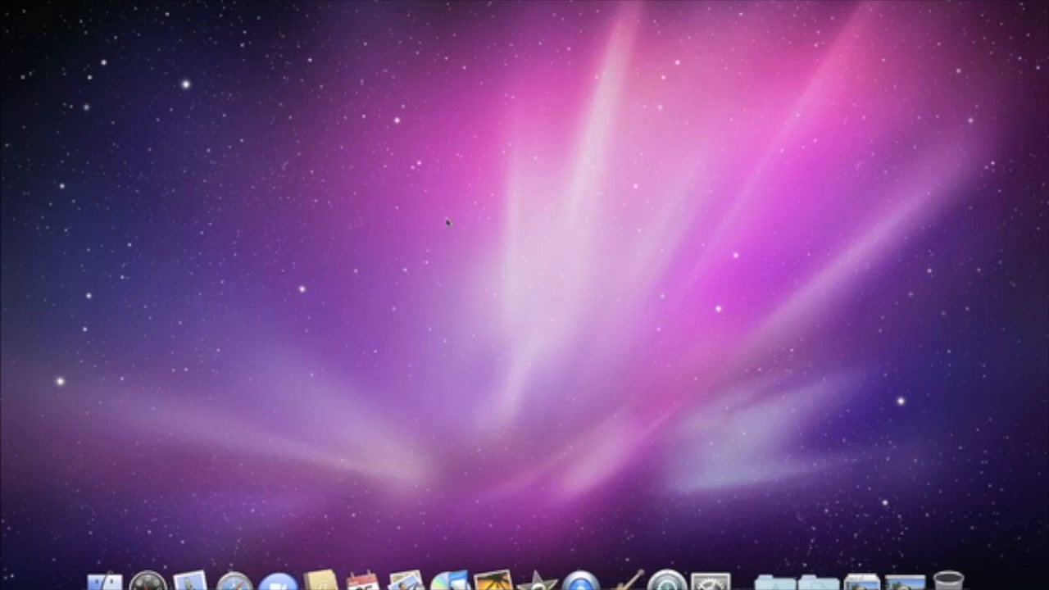
pyautogui.click(895, 576)
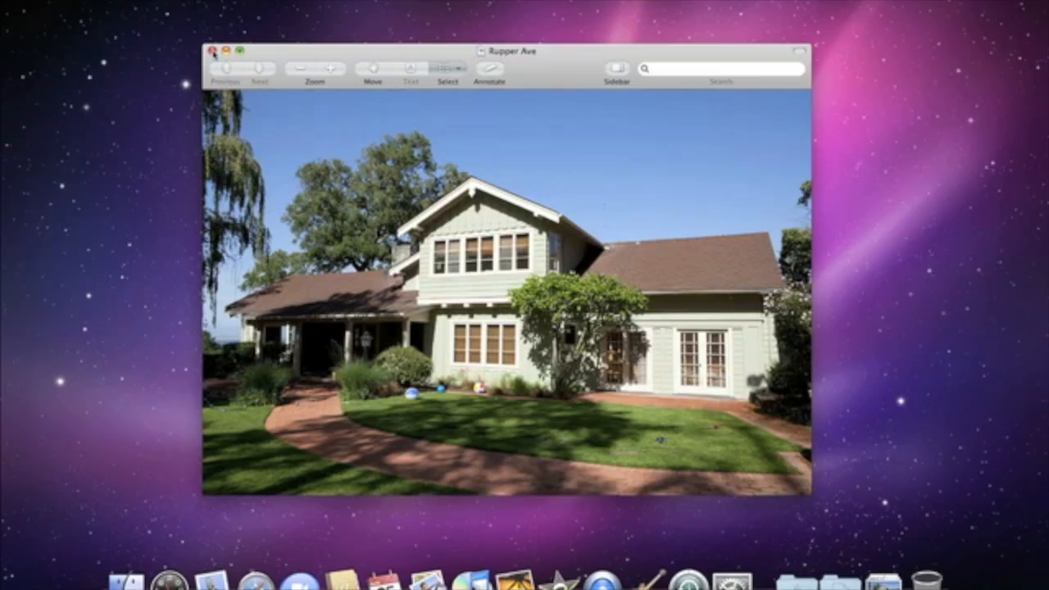
# Close the photo window, trash NASA - Black Holes.pdf, and empty the Trash from the Finder menu
pyautogui.click(163, 125)
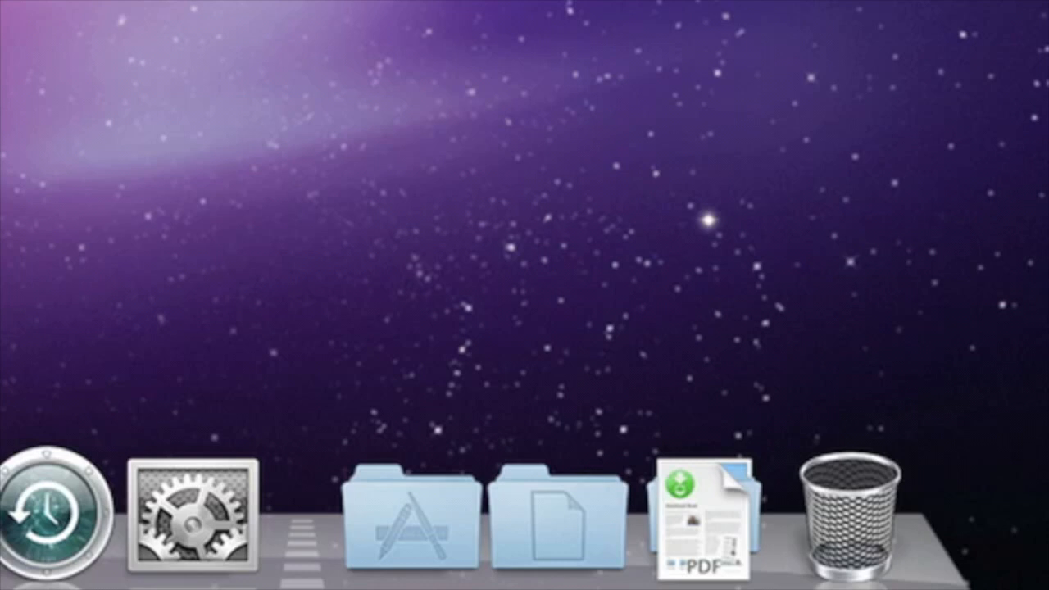
pyautogui.moveTo(33, 49); pyautogui.dragTo(871, 444)
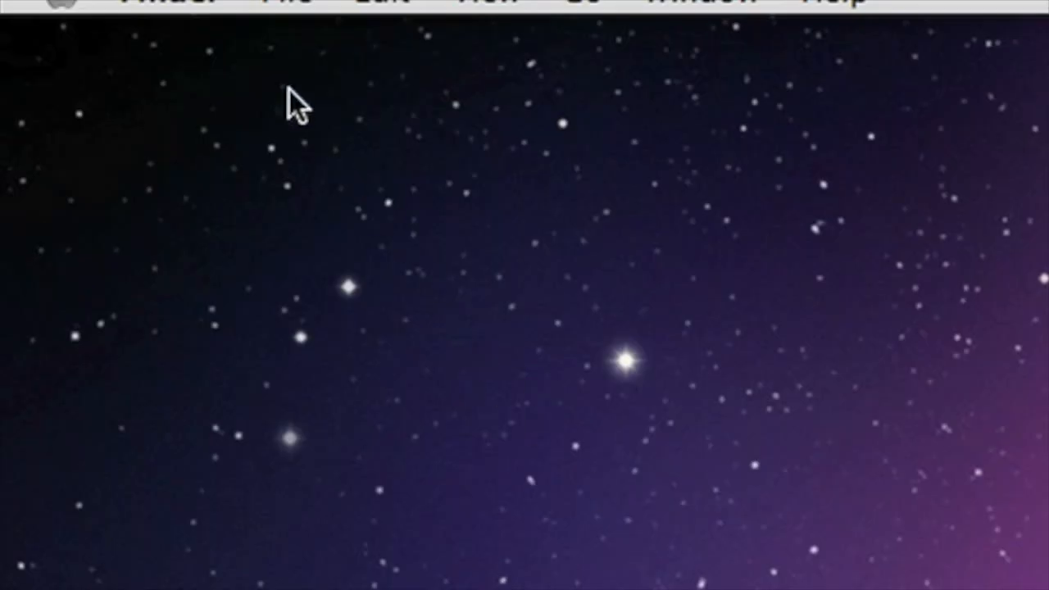
pyautogui.click(221, 5)
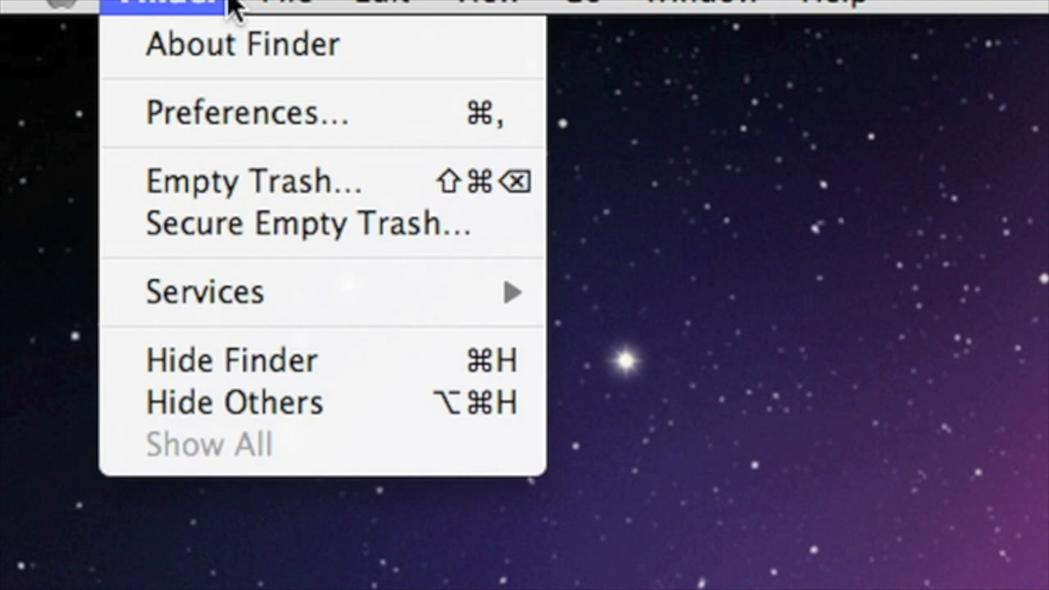
pyautogui.click(360, 180)
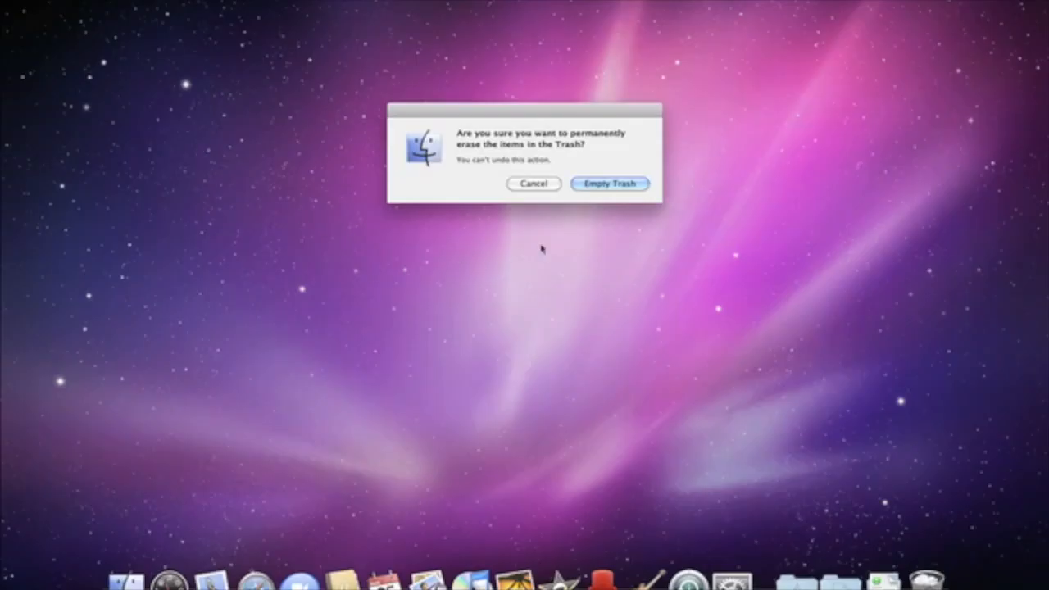
pyautogui.click(631, 187)
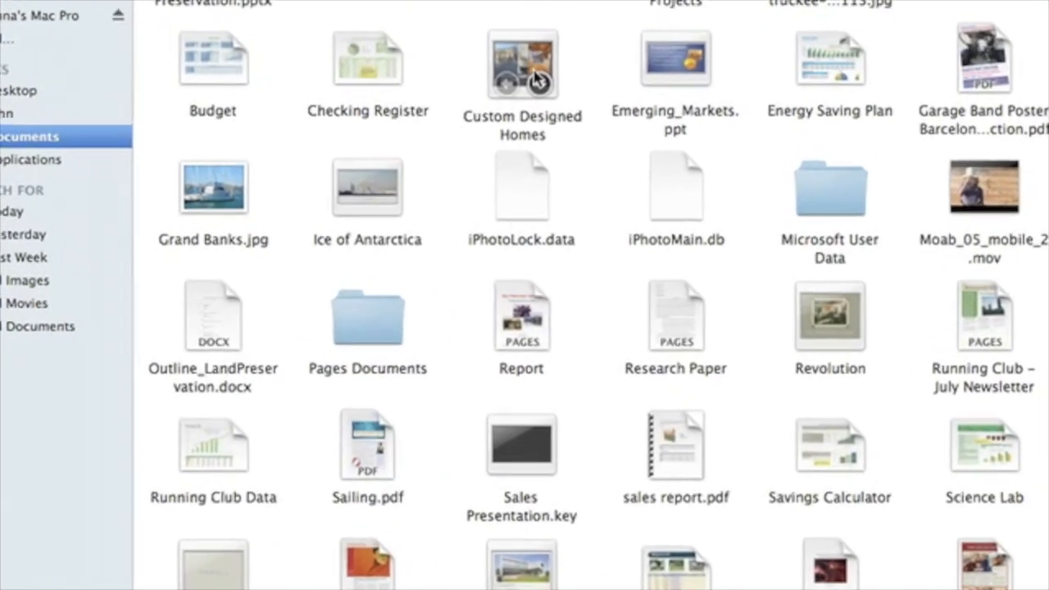
# Move Custom Designed Homes to the Trash via its context menu, then empty the Trash from the Dock
pyautogui.rightClick(538, 80)
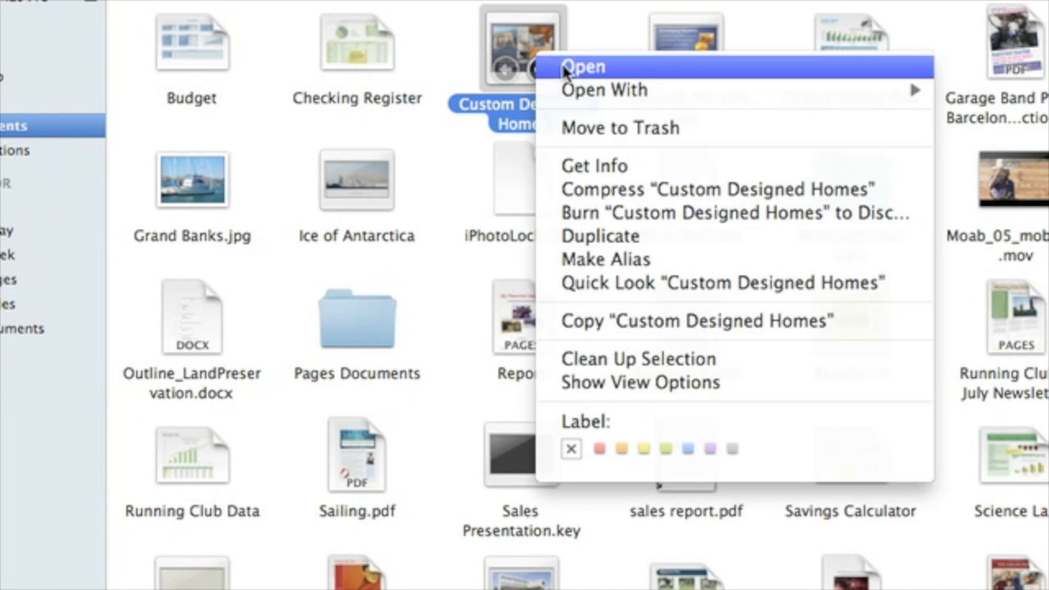
pyautogui.click(755, 139)
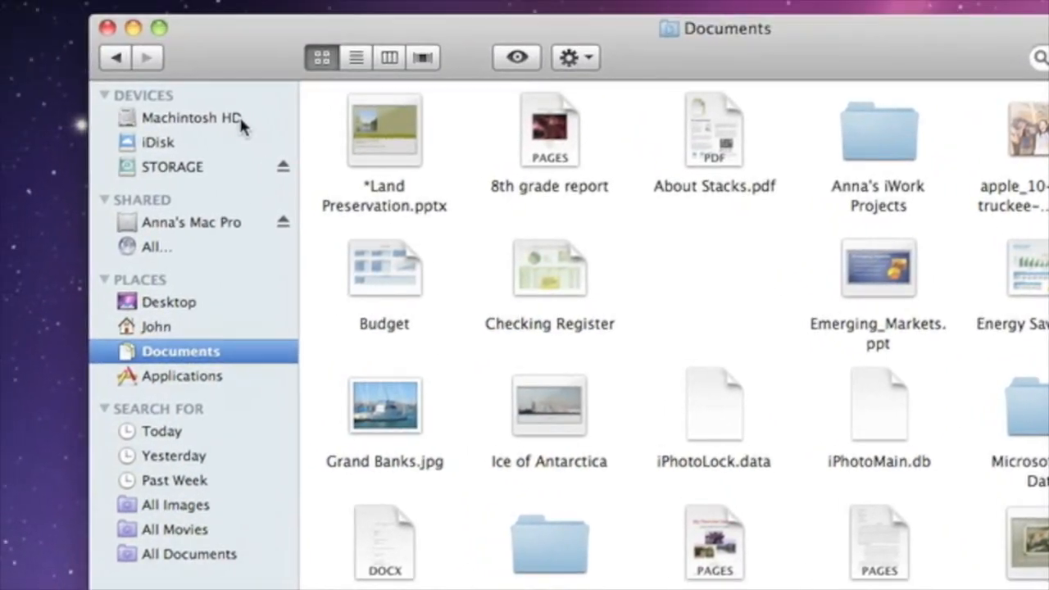
pyautogui.rightClick(242, 123)
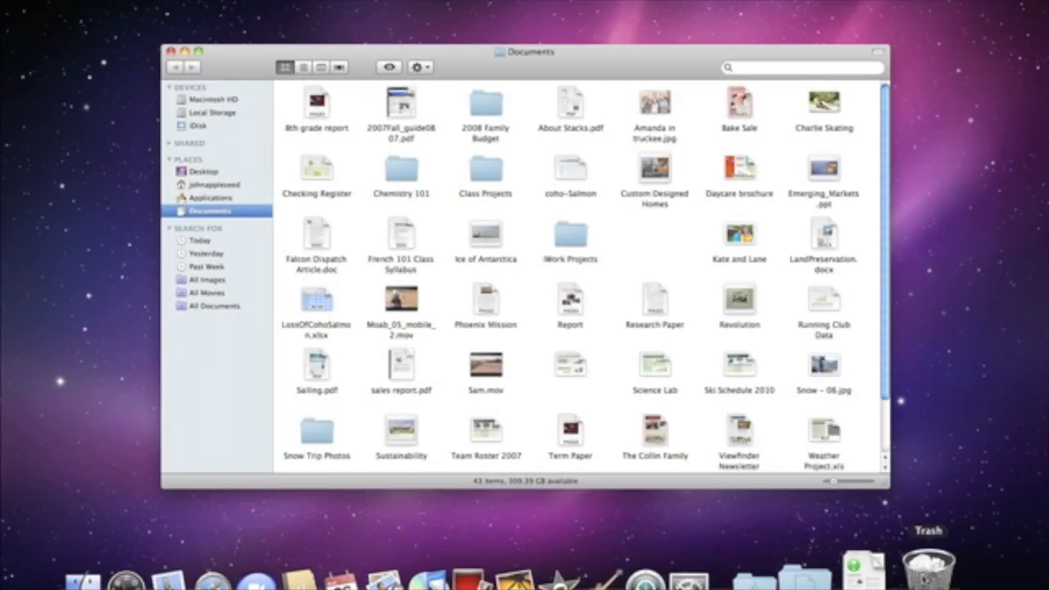
pyautogui.rightClick(929, 564)
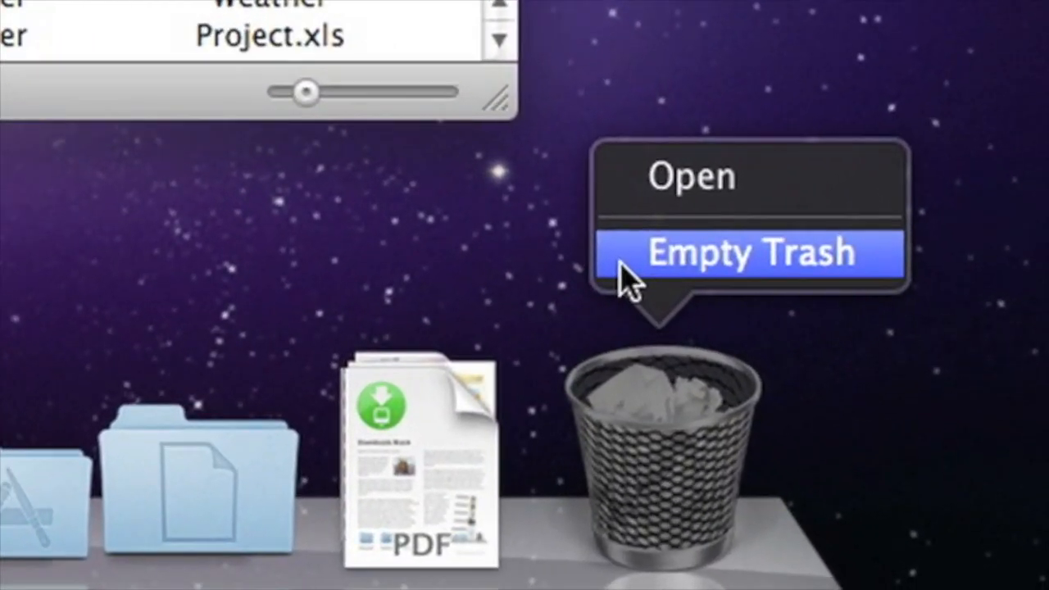
pyautogui.click(663, 300)
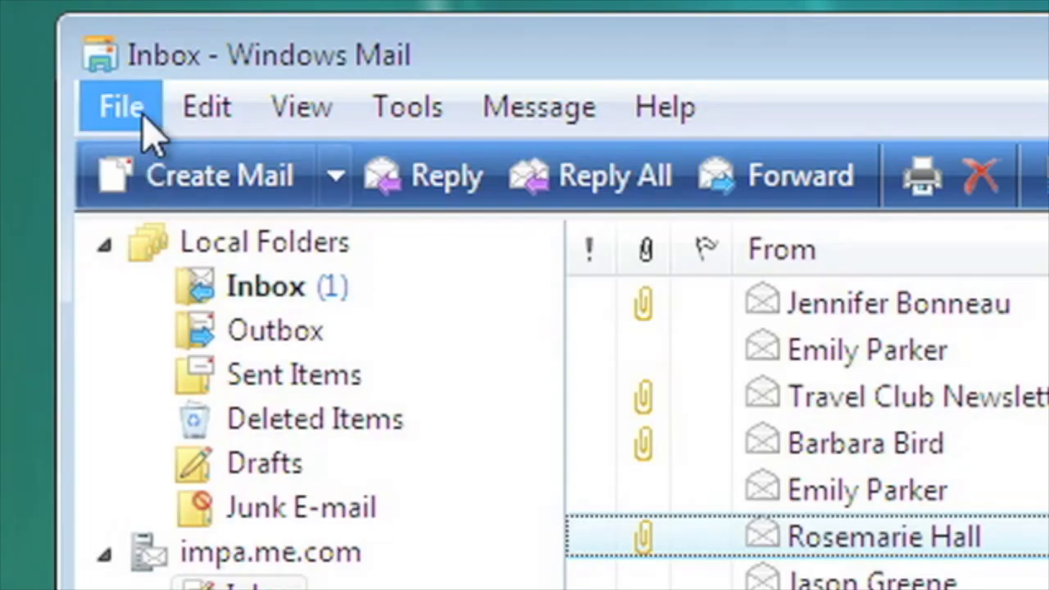
pyautogui.click(188, 22)
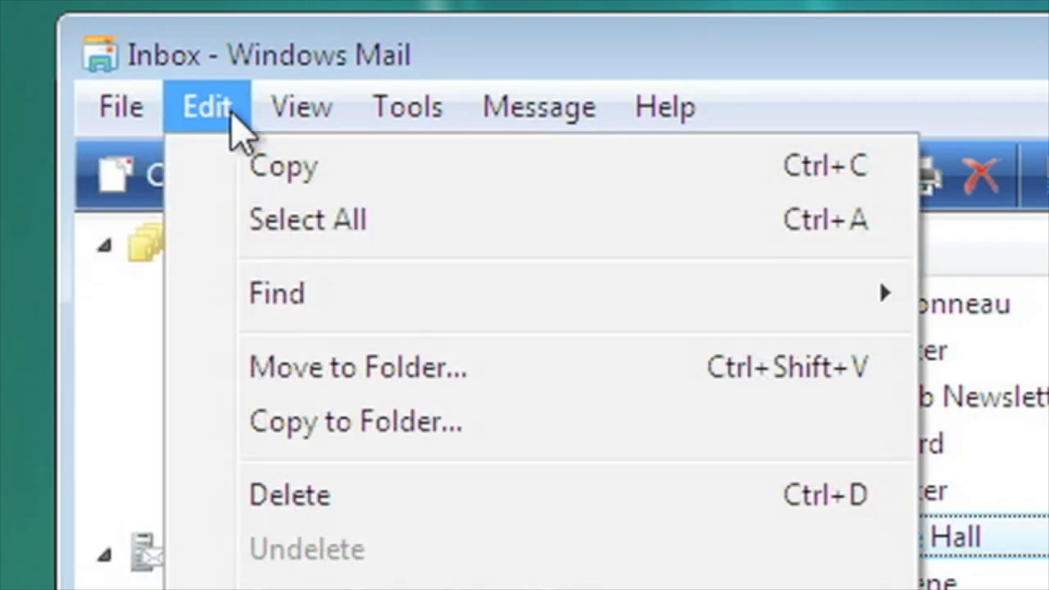
pyautogui.moveTo(336, 131)
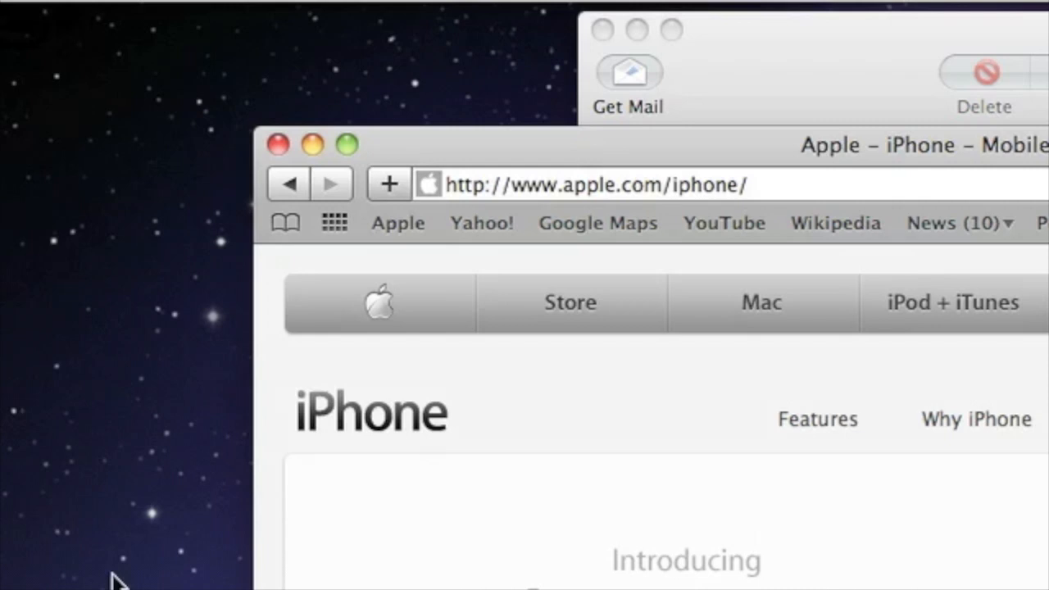
# Browse Safari's File, Edit and View menus, then bring the Mail window to the front
pyautogui.click(204, 3)
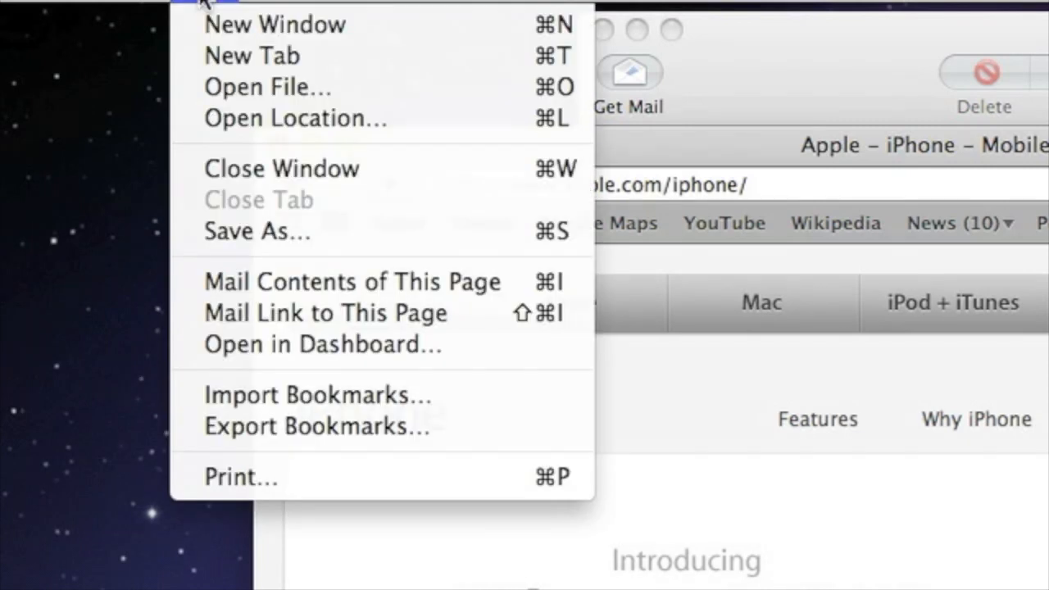
pyautogui.moveTo(273, 4)
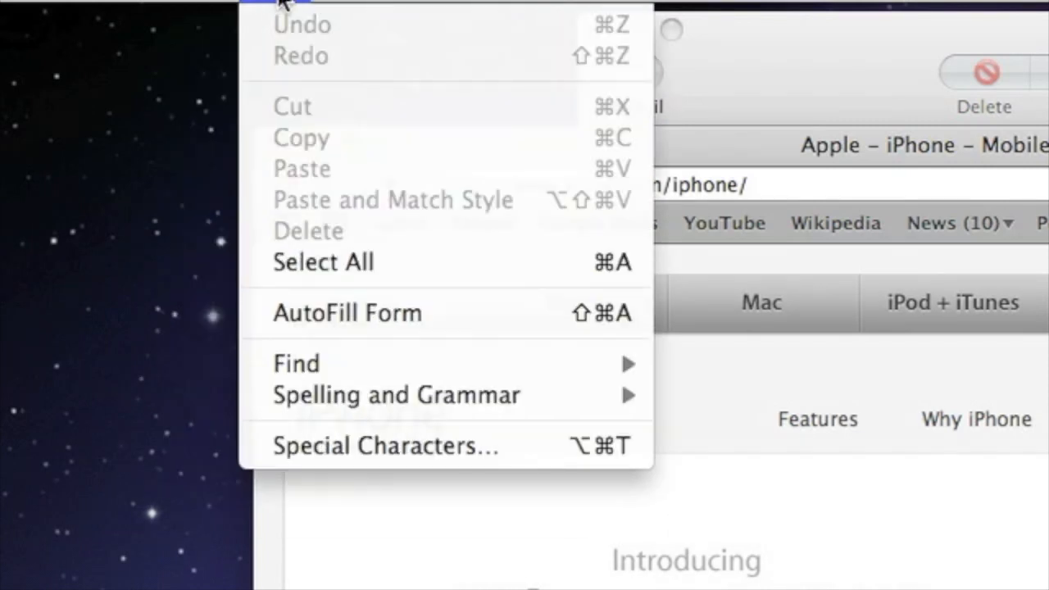
pyautogui.moveTo(340, 3)
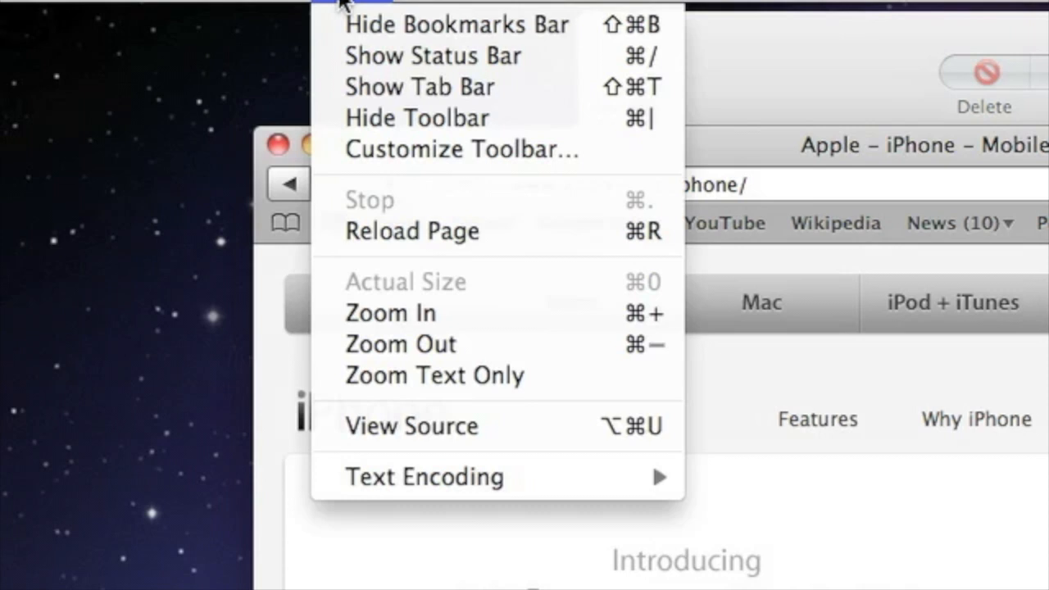
pyautogui.click(340, 4)
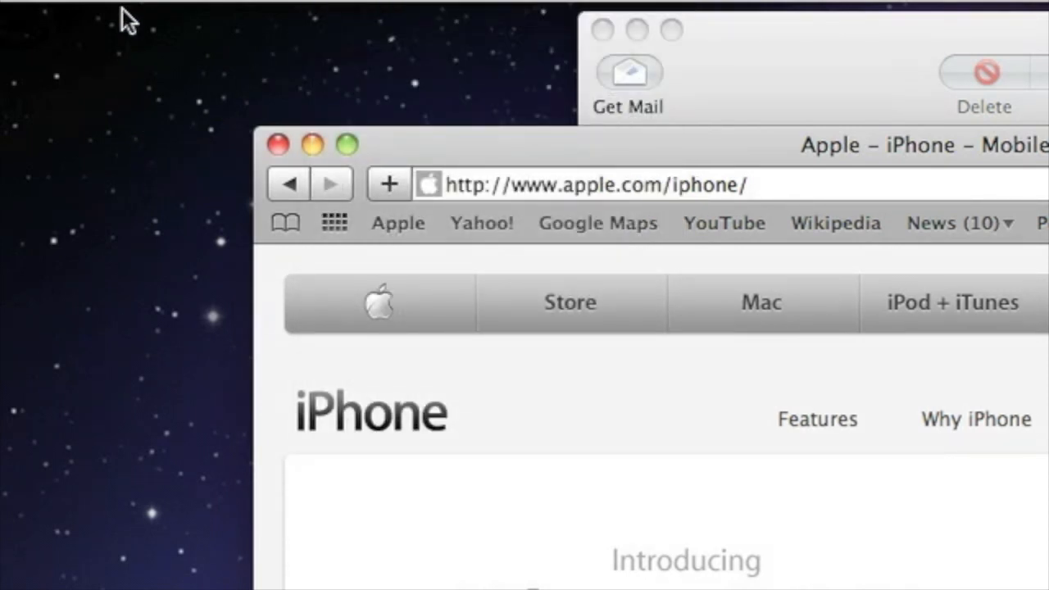
pyautogui.click(740, 82)
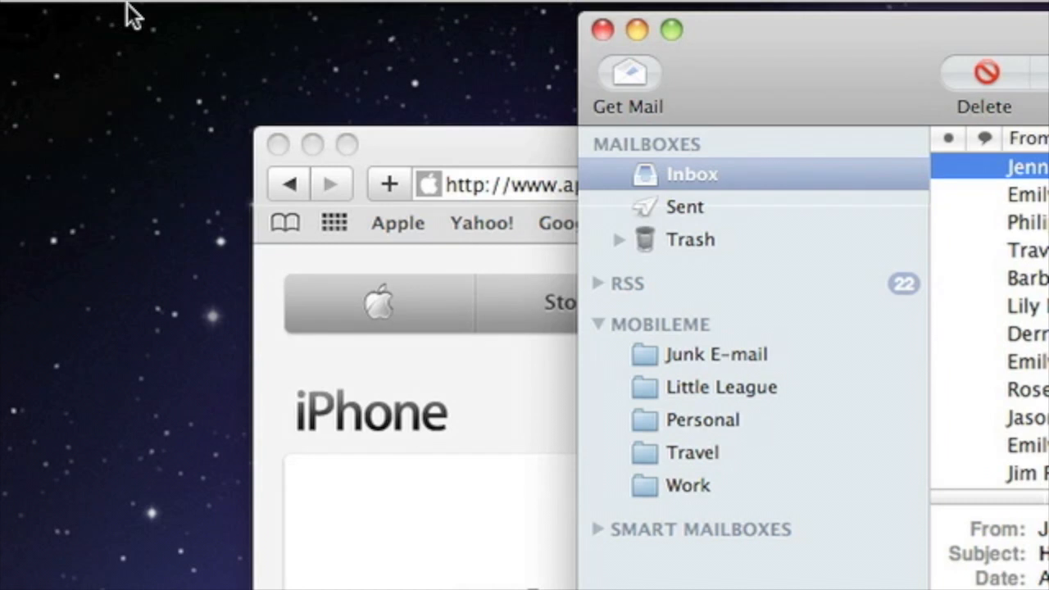
# Close the Mail window and quit Mail from its application menu
pyautogui.click(596, 32)
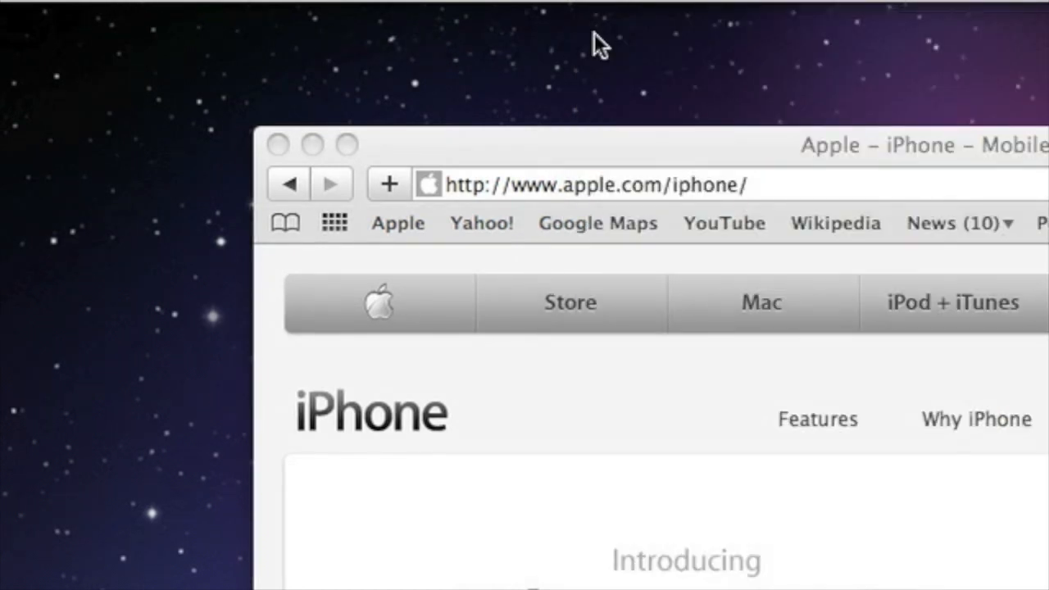
pyautogui.click(116, 5)
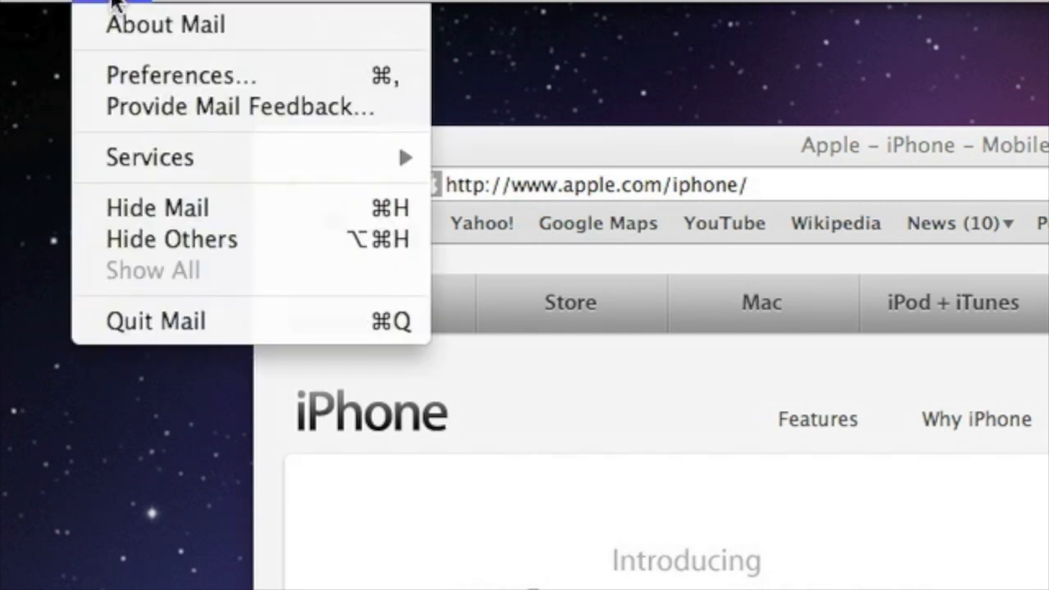
pyautogui.click(143, 321)
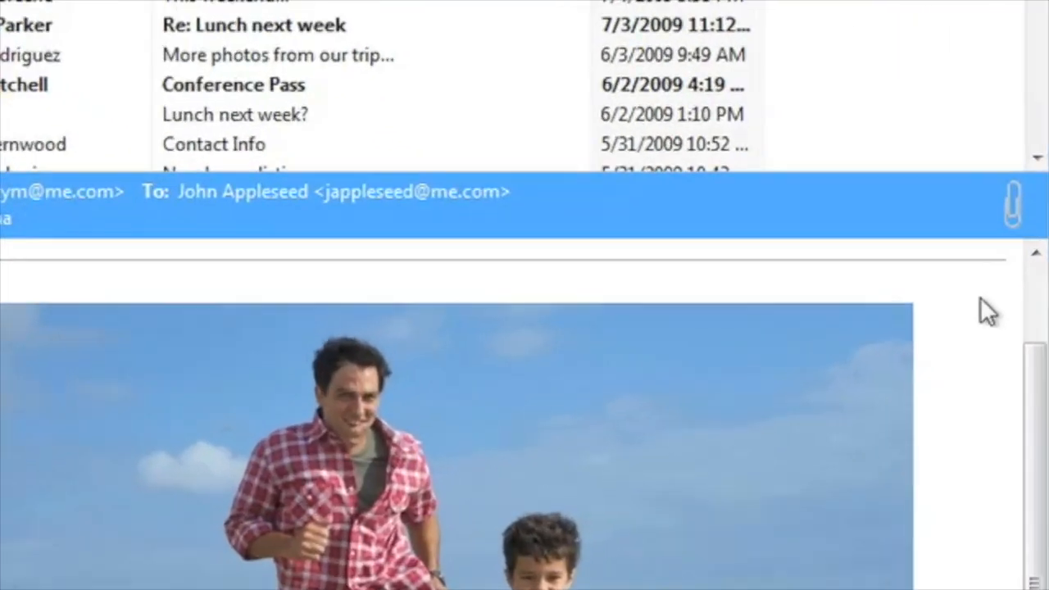
# Cycle through open programs, then open Weekend at the Coast showing its 112 images as Tiles
pyautogui.hotkey('alt', 'Tab')
pyautogui.hotkey('alt', 'Tab')
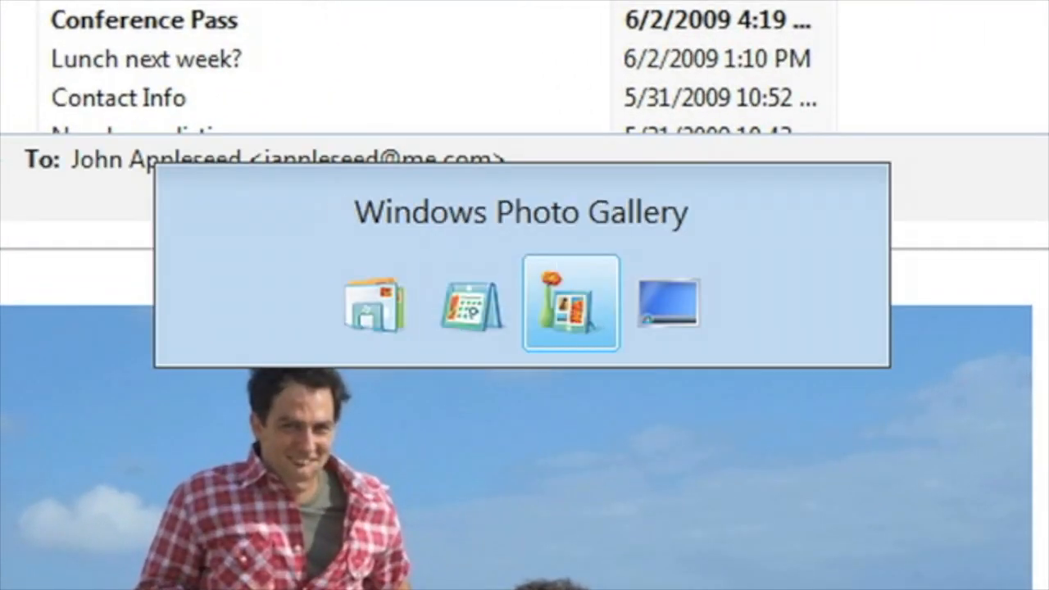
pyautogui.hotkey('alt', 'Tab')
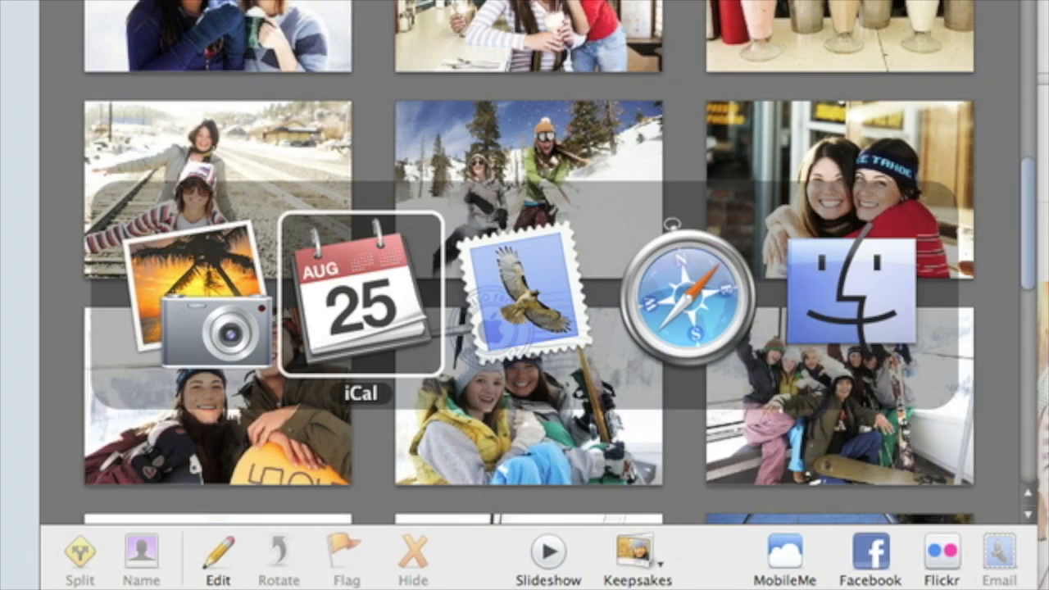
pyautogui.press('super+Tab')
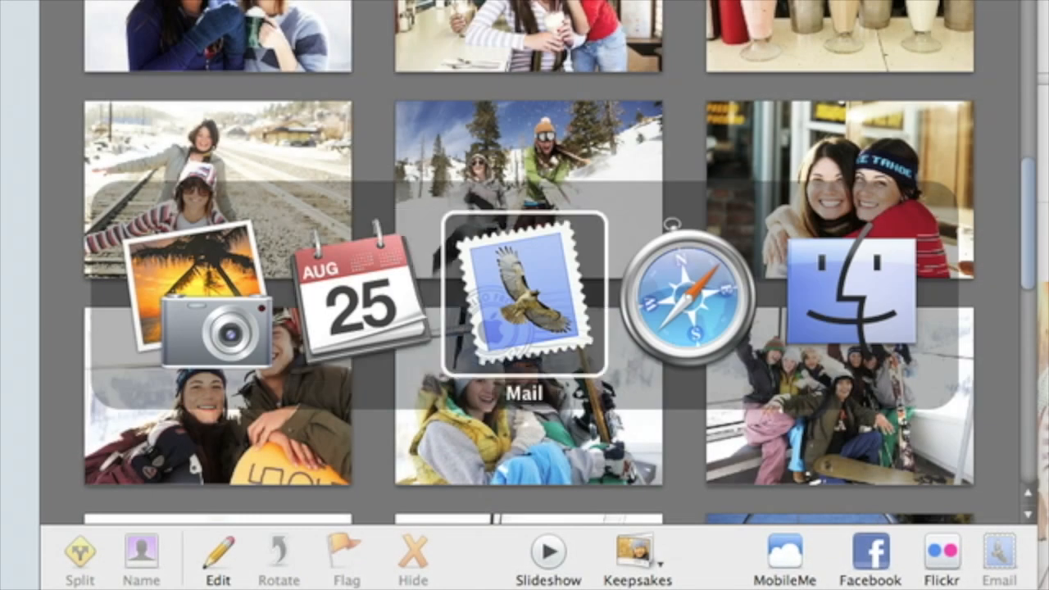
pyautogui.press('super+Tab')
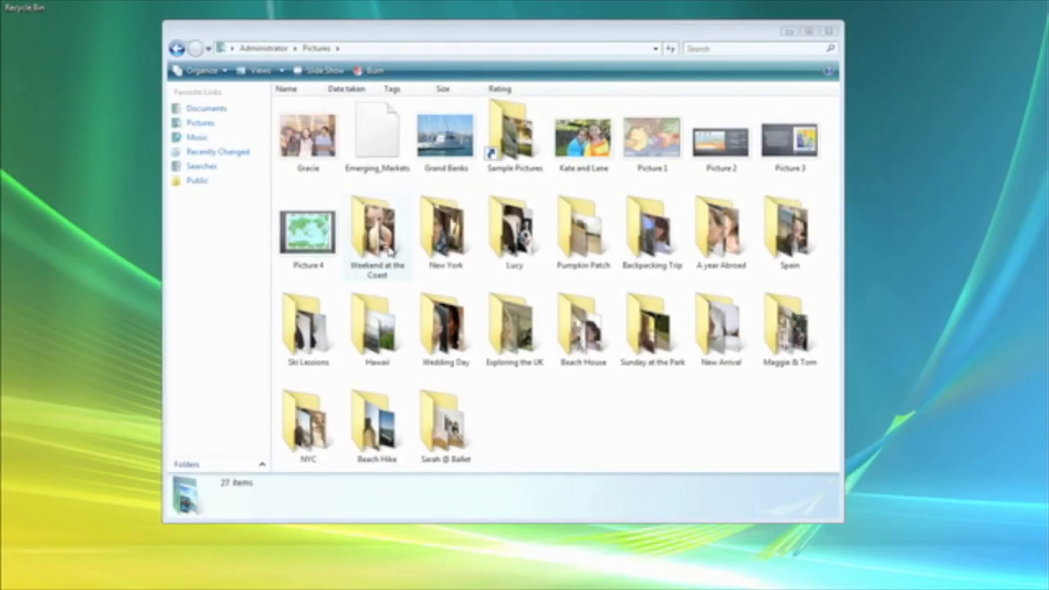
pyautogui.doubleClick(389, 251)
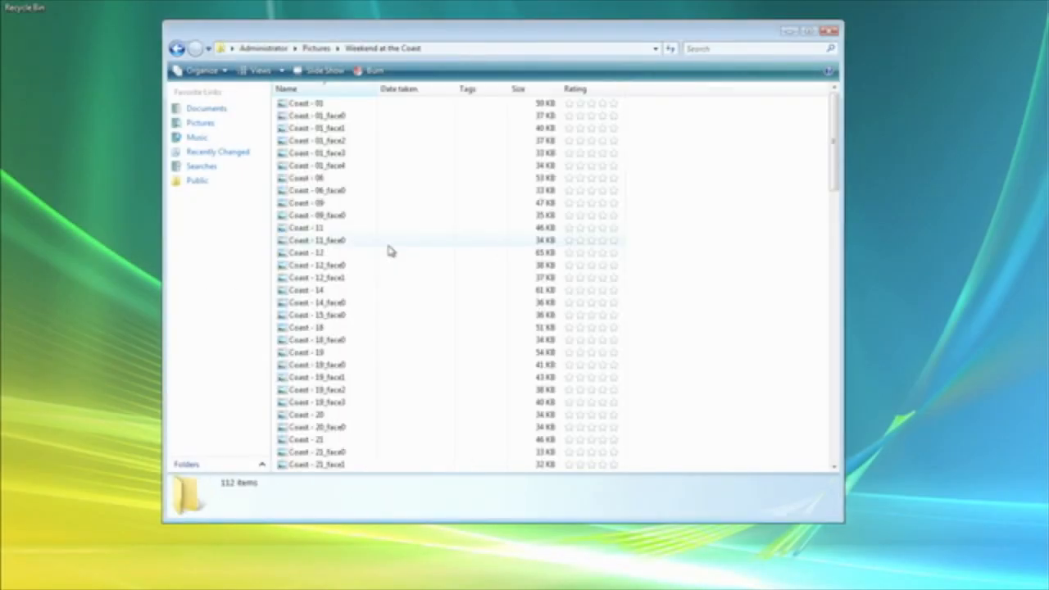
pyautogui.click(263, 73)
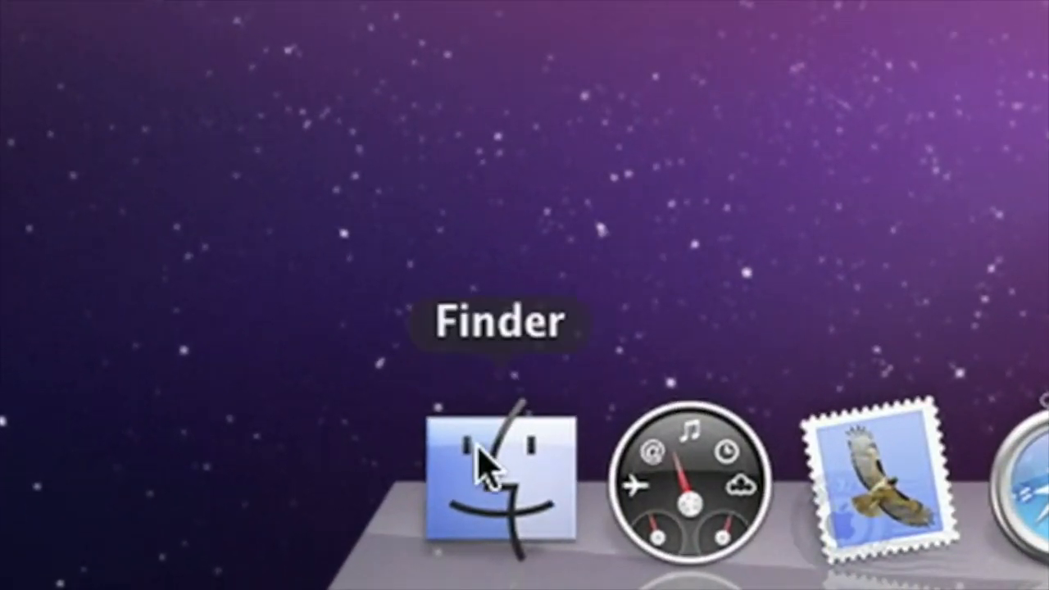
# In a new Finder window, browse Machintosh HD, STORAGE and the shared computer, ending in Documents
pyautogui.click(484, 469)
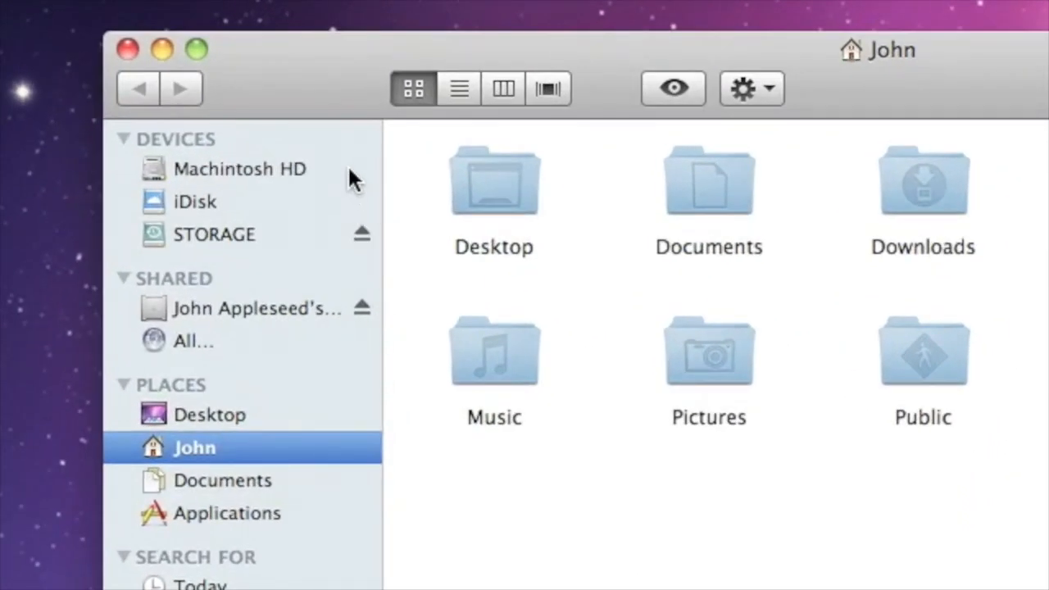
pyautogui.click(349, 168)
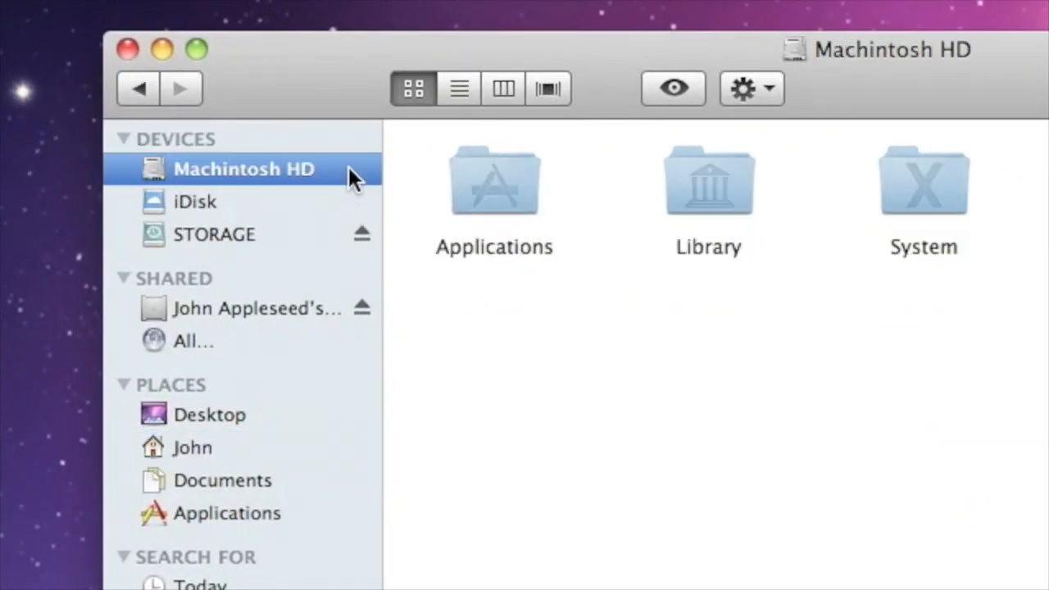
pyautogui.click(332, 231)
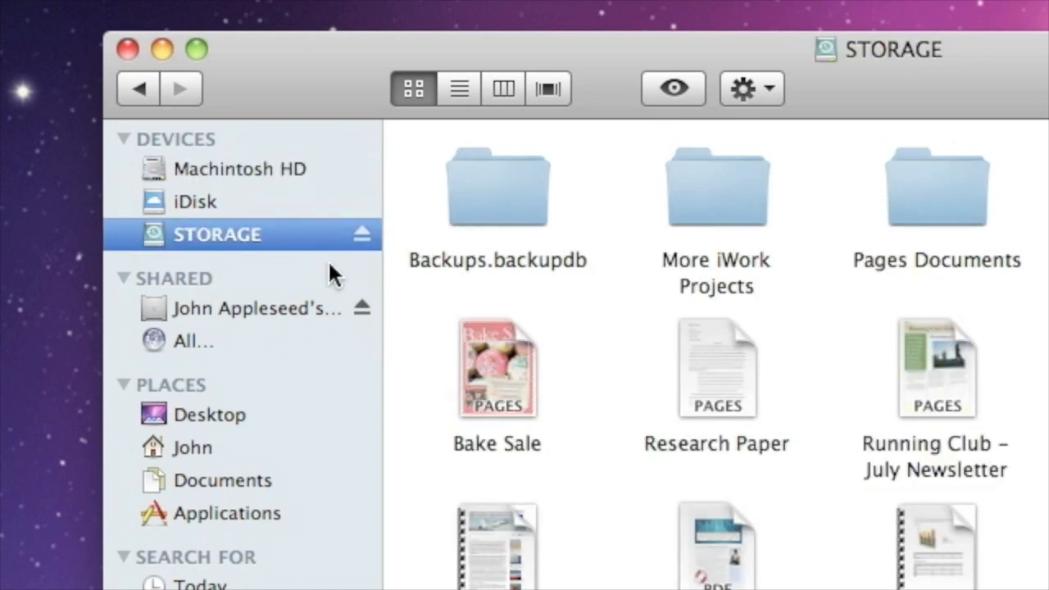
pyautogui.click(329, 308)
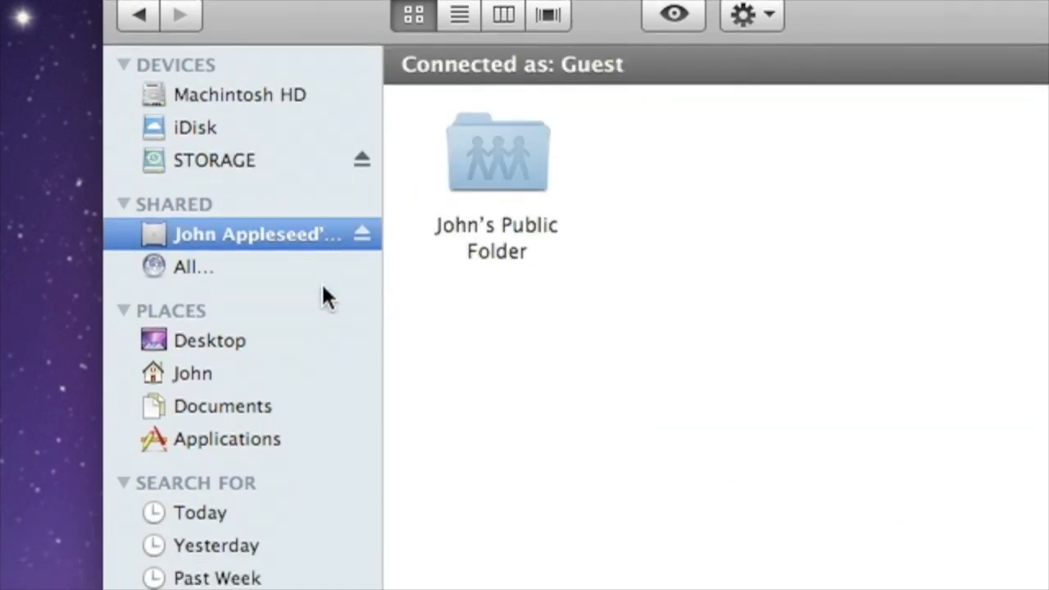
pyautogui.click(319, 298)
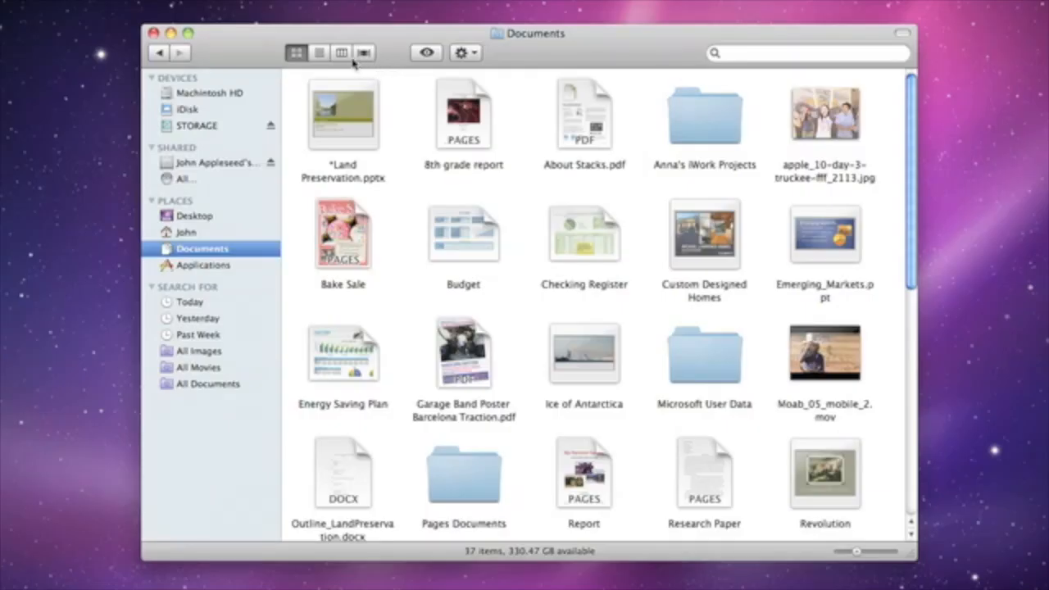
# View Documents as a list, then columns, and select Daycare brochure inside iWork Projects
pyautogui.click(320, 53)
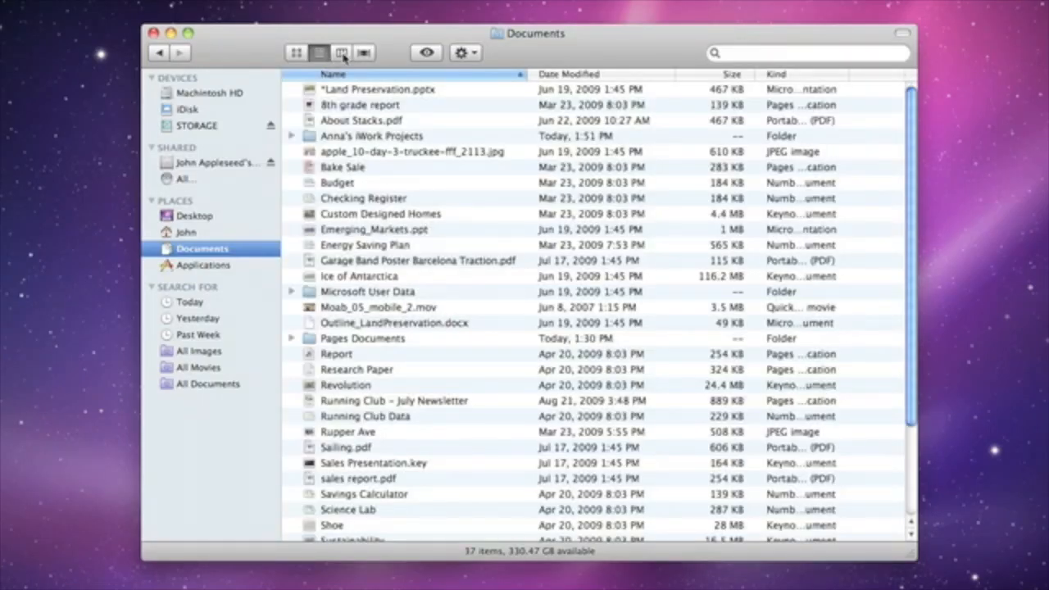
pyautogui.click(342, 53)
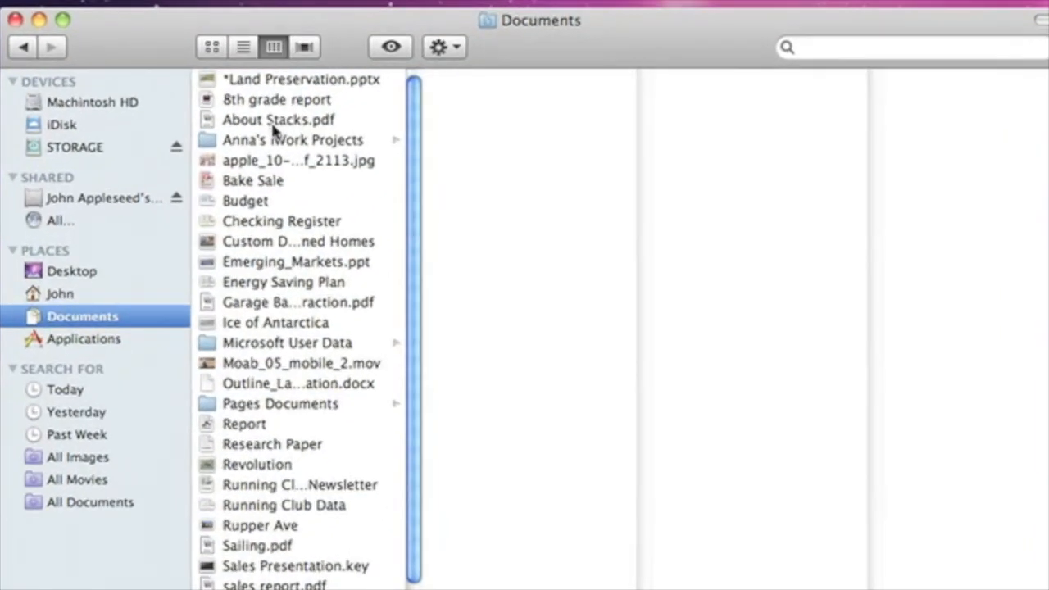
pyautogui.click(336, 121)
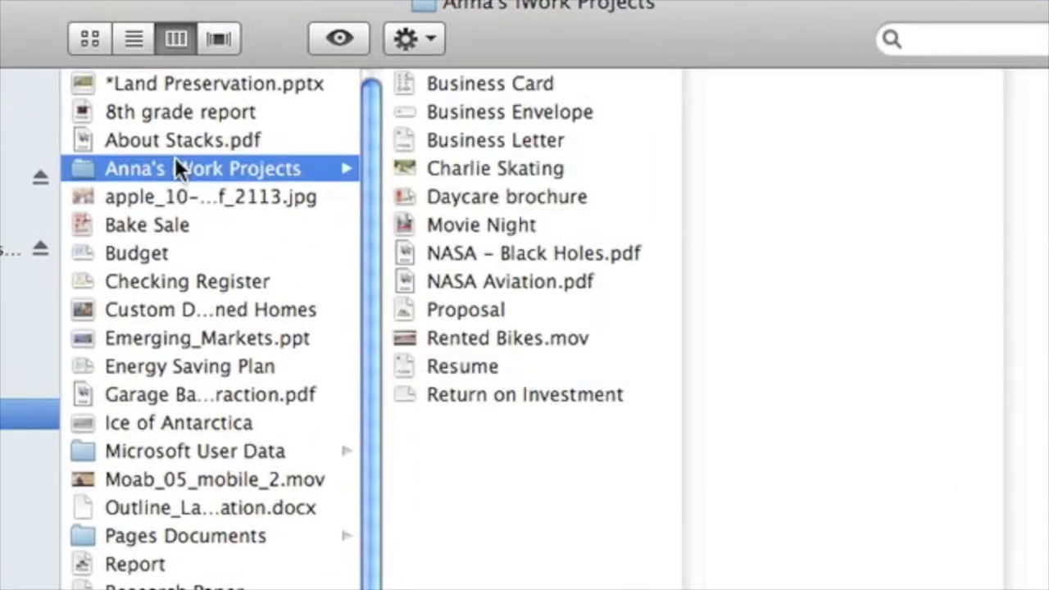
pyautogui.click(498, 135)
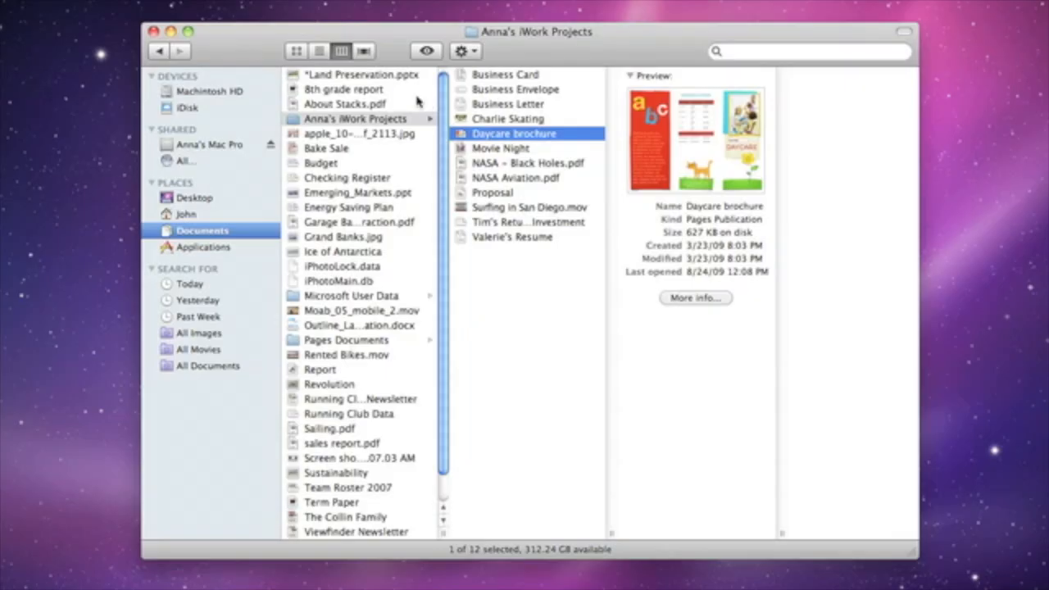
# Show iWork Projects in Cover Flow and Quick Look Surfing in San Diego.mov
pyautogui.click(365, 52)
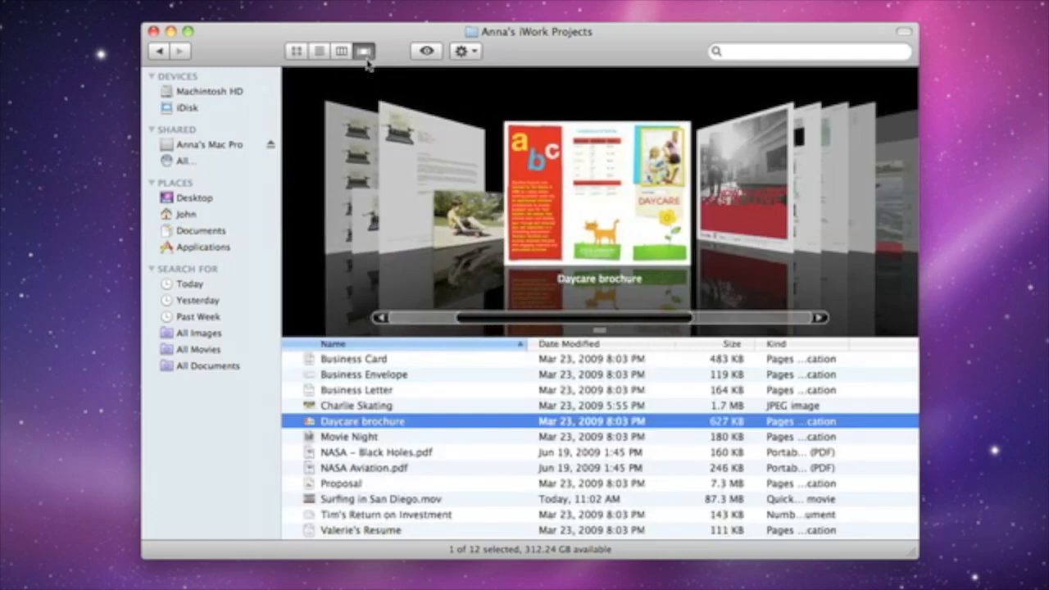
pyautogui.press('Down')
pyautogui.press('Down')
pyautogui.press('Down')
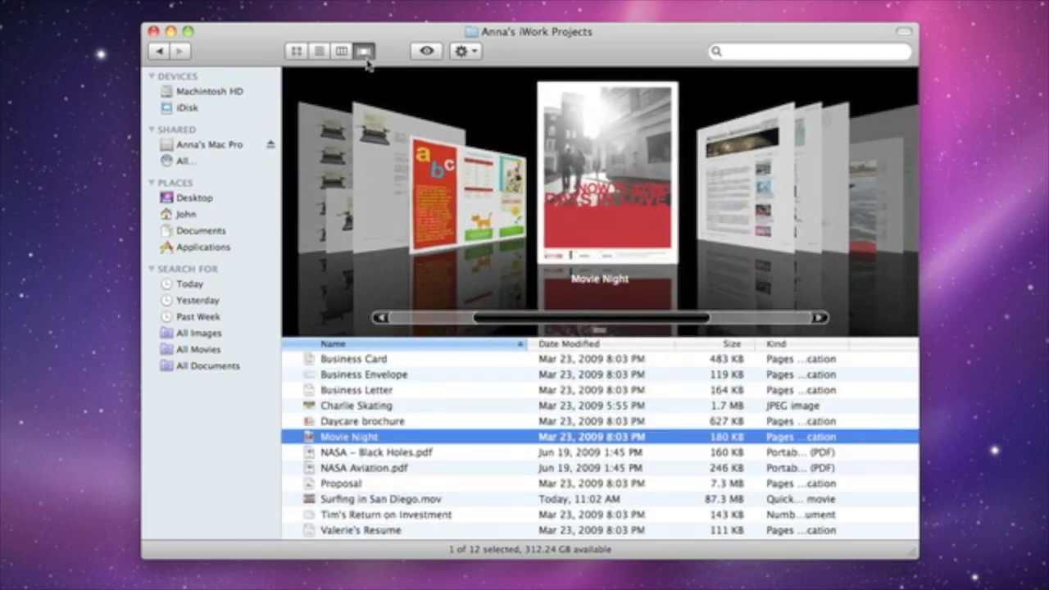
pyautogui.press('Down')
pyautogui.press('Down')
pyautogui.press('Down')
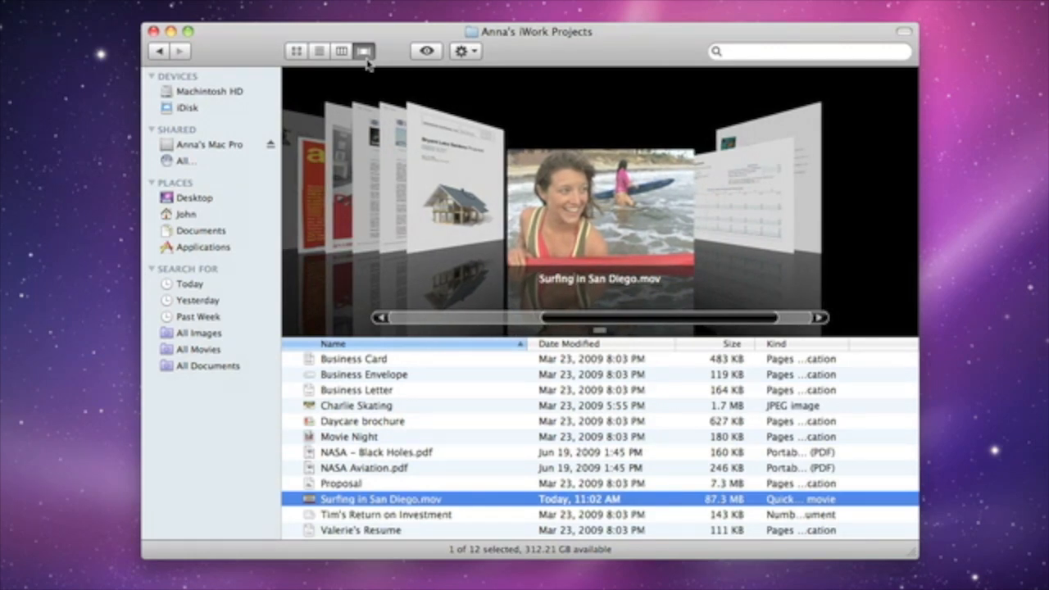
pyautogui.press('space')
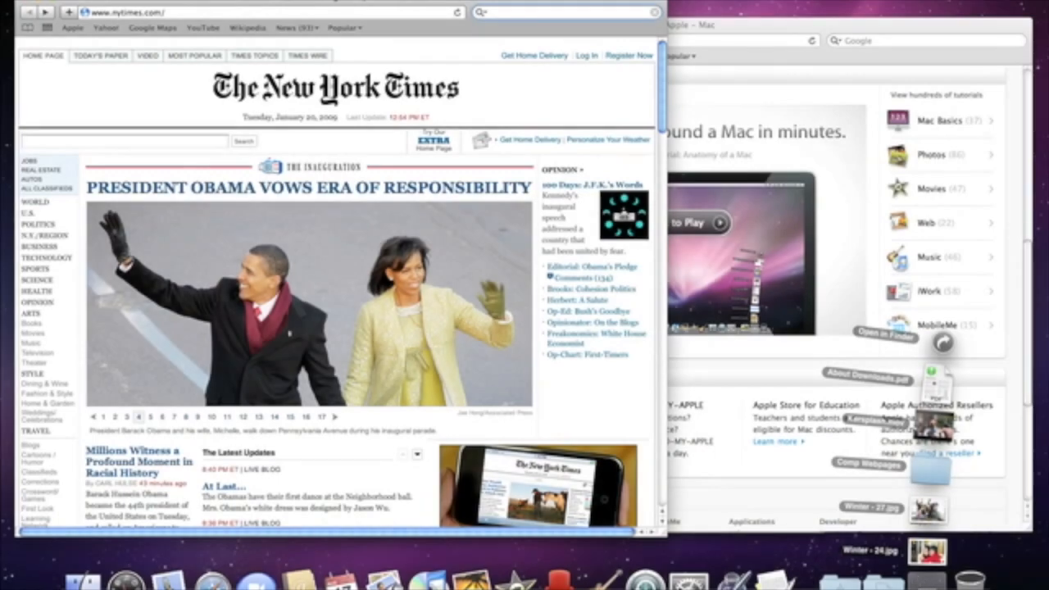
# Open Winter - 27.jpg, use Exposé to pick Backyard Party, and Quick Look Party - 19.jpg
pyautogui.click(927, 510)
pyautogui.press('F3')
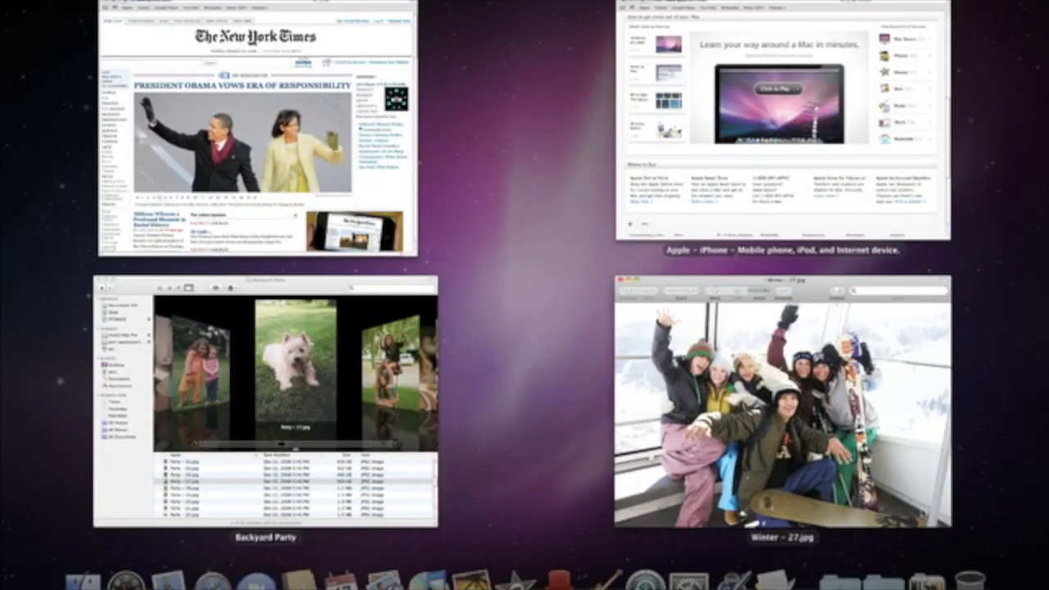
pyautogui.click(358, 432)
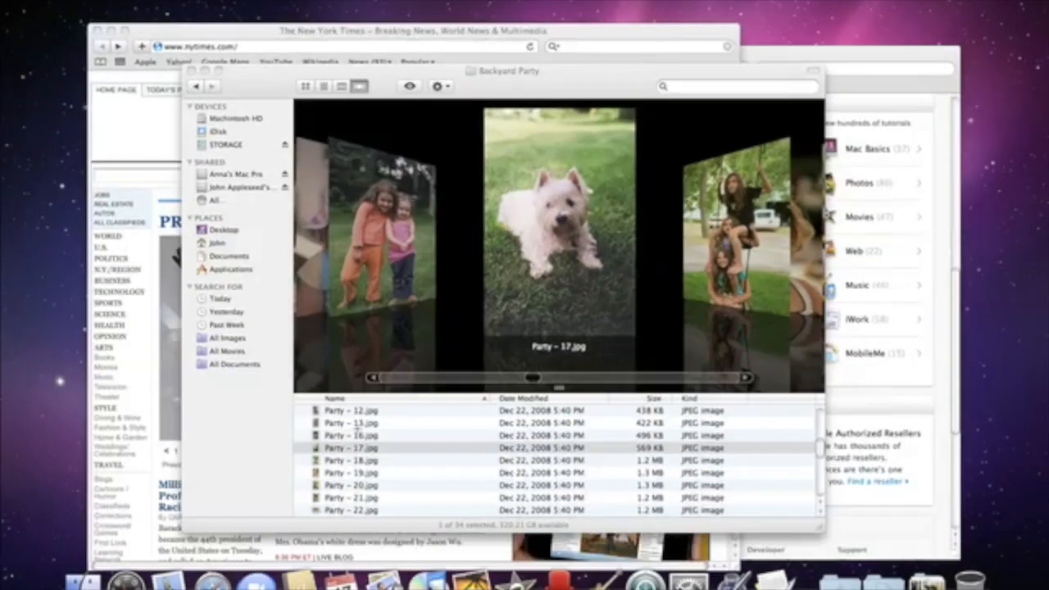
pyautogui.press('Down')
pyautogui.press('Down')
pyautogui.press('space')
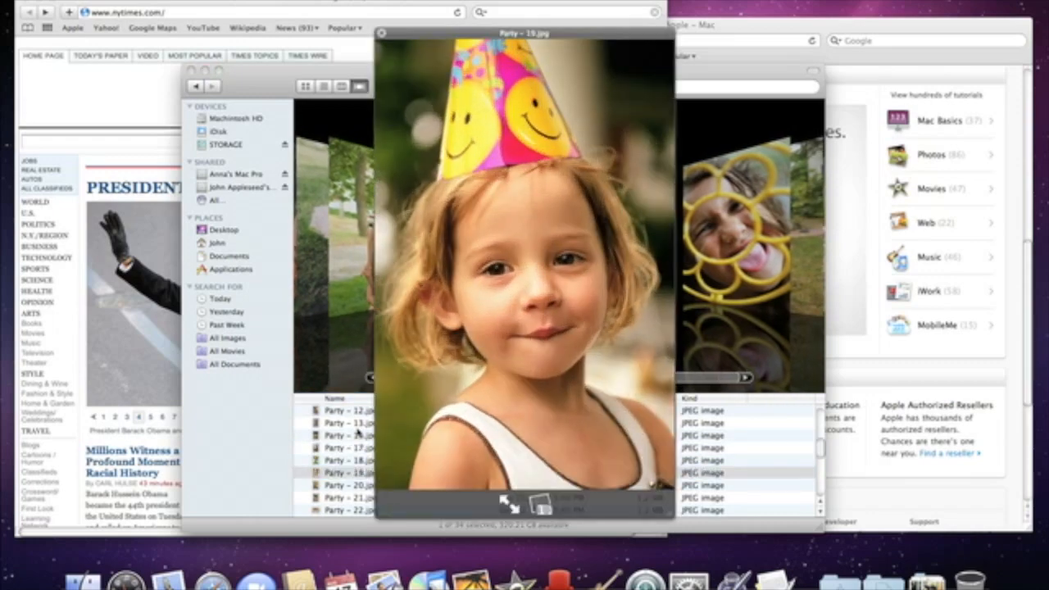